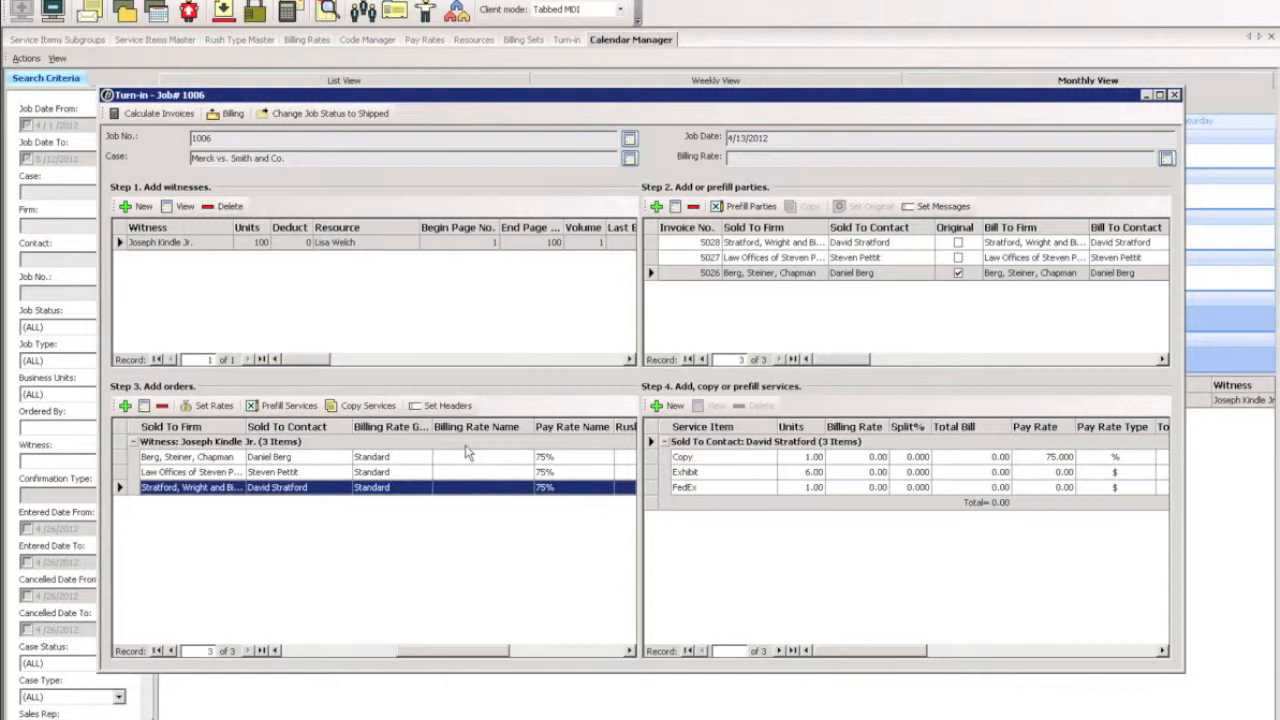
Set the billing rate to Standard Depo Rates for all three orders and save the change.
{"action": "left_click", "coordinate": [211, 406]}
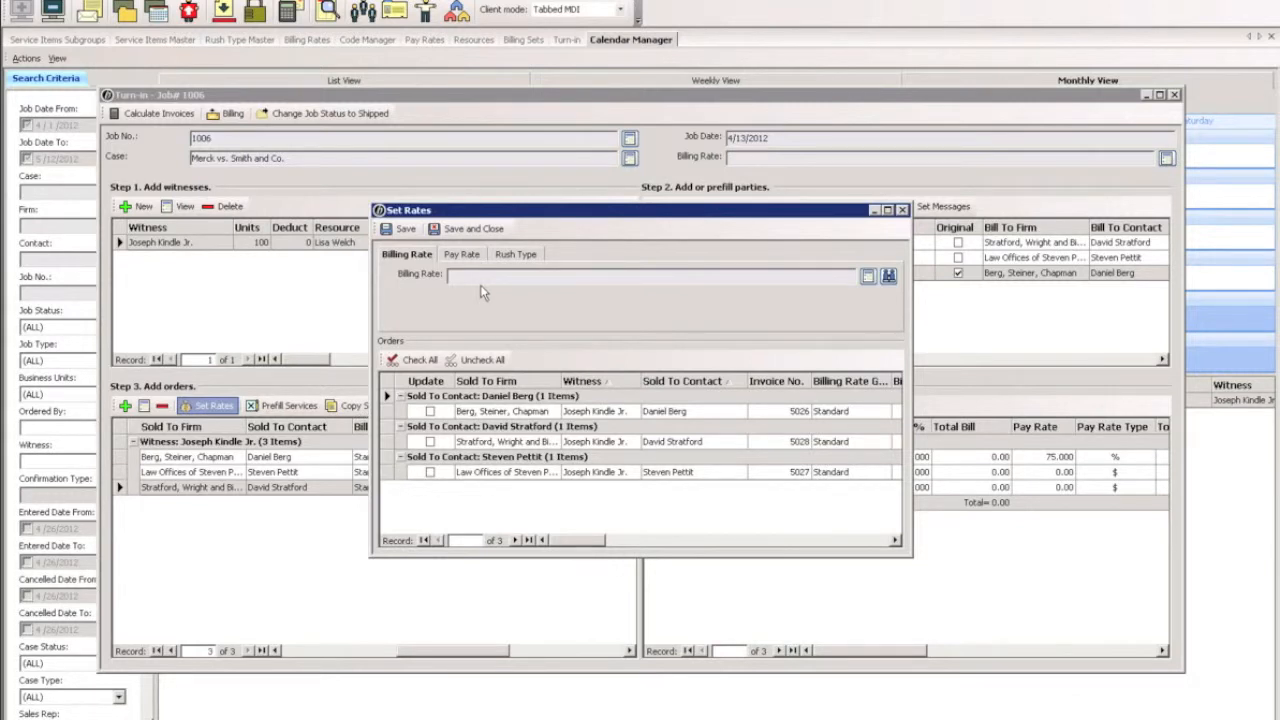
{"action": "left_click", "coordinate": [889, 277]}
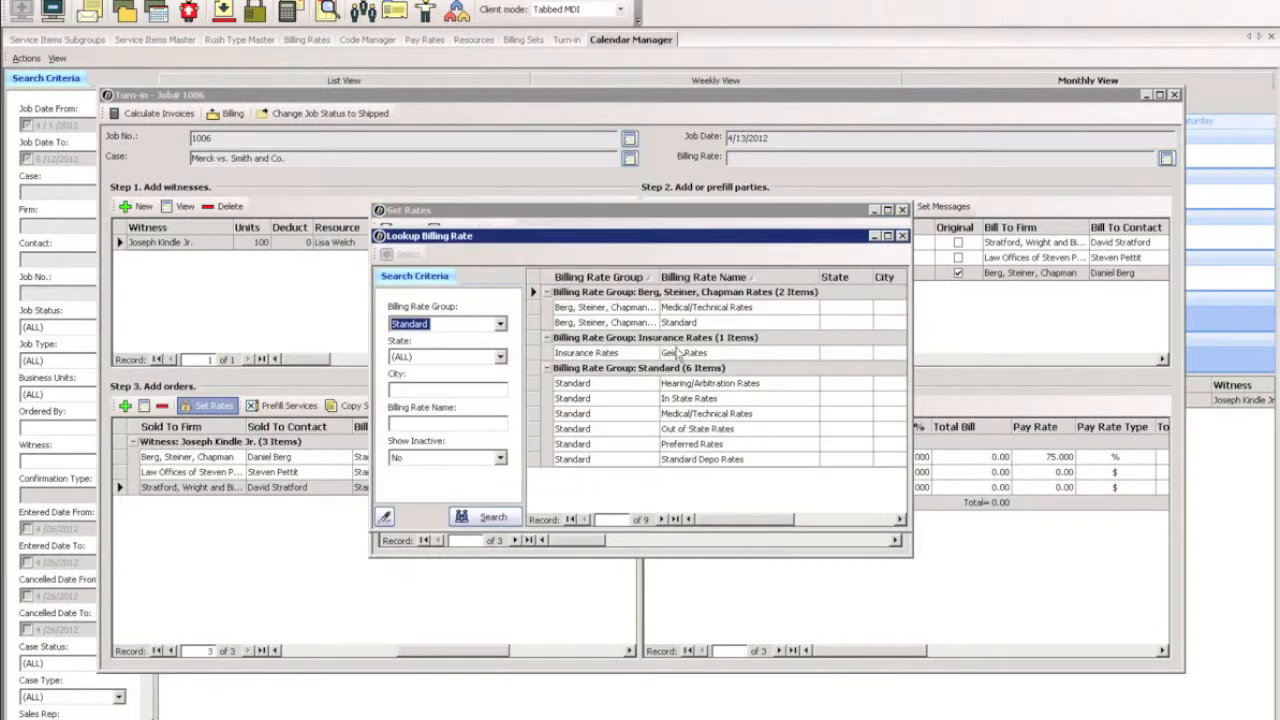
{"action": "left_click", "coordinate": [682, 461]}
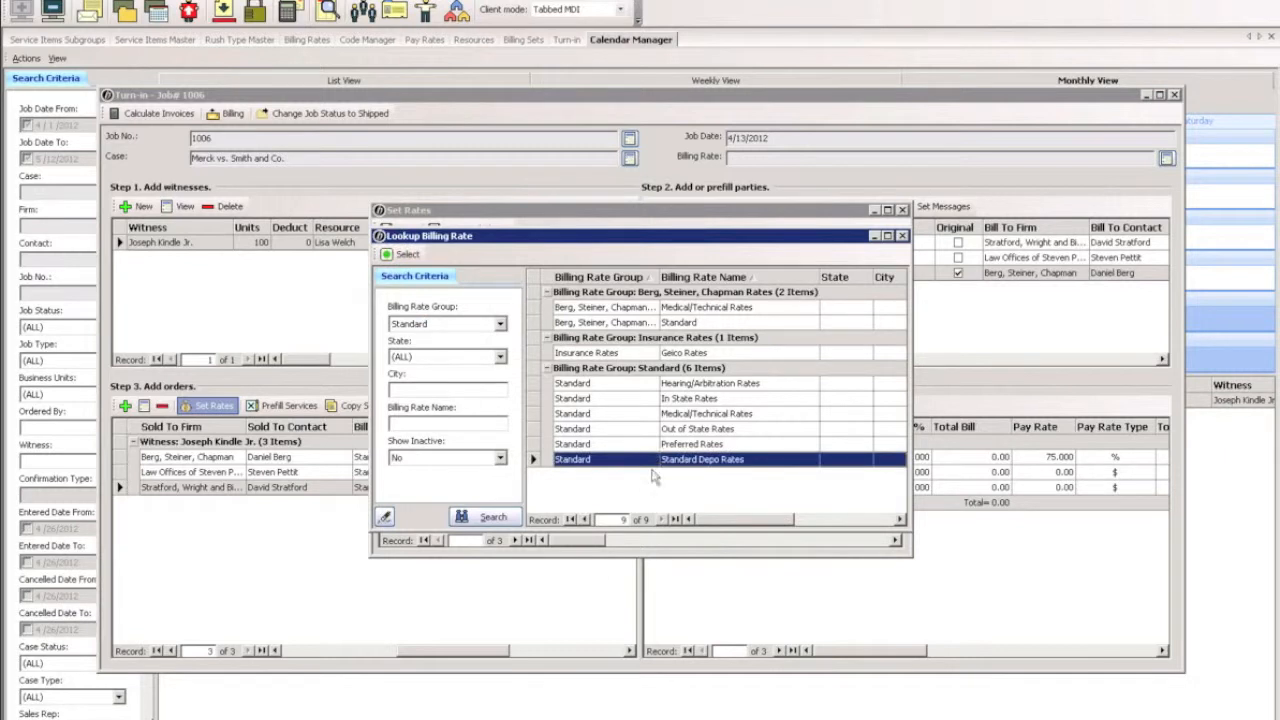
{"action": "left_click", "coordinate": [410, 255]}
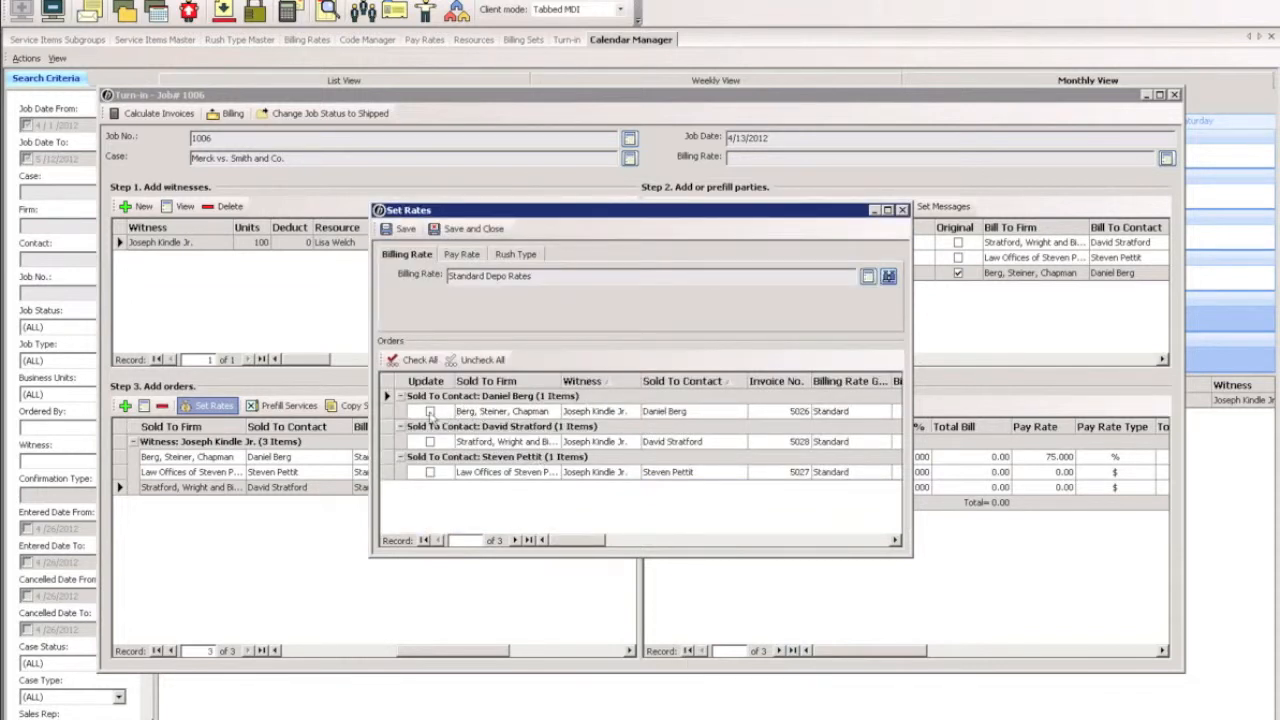
{"action": "left_click", "coordinate": [430, 411]}
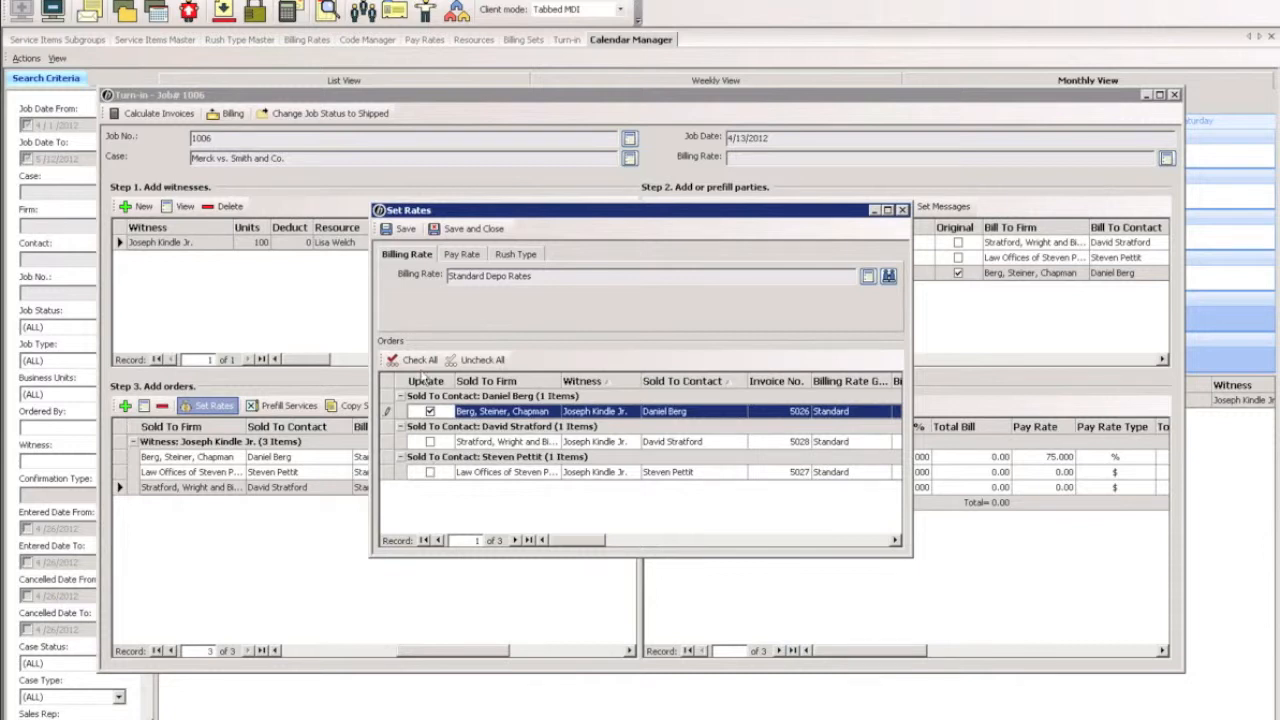
{"action": "left_click", "coordinate": [420, 362]}
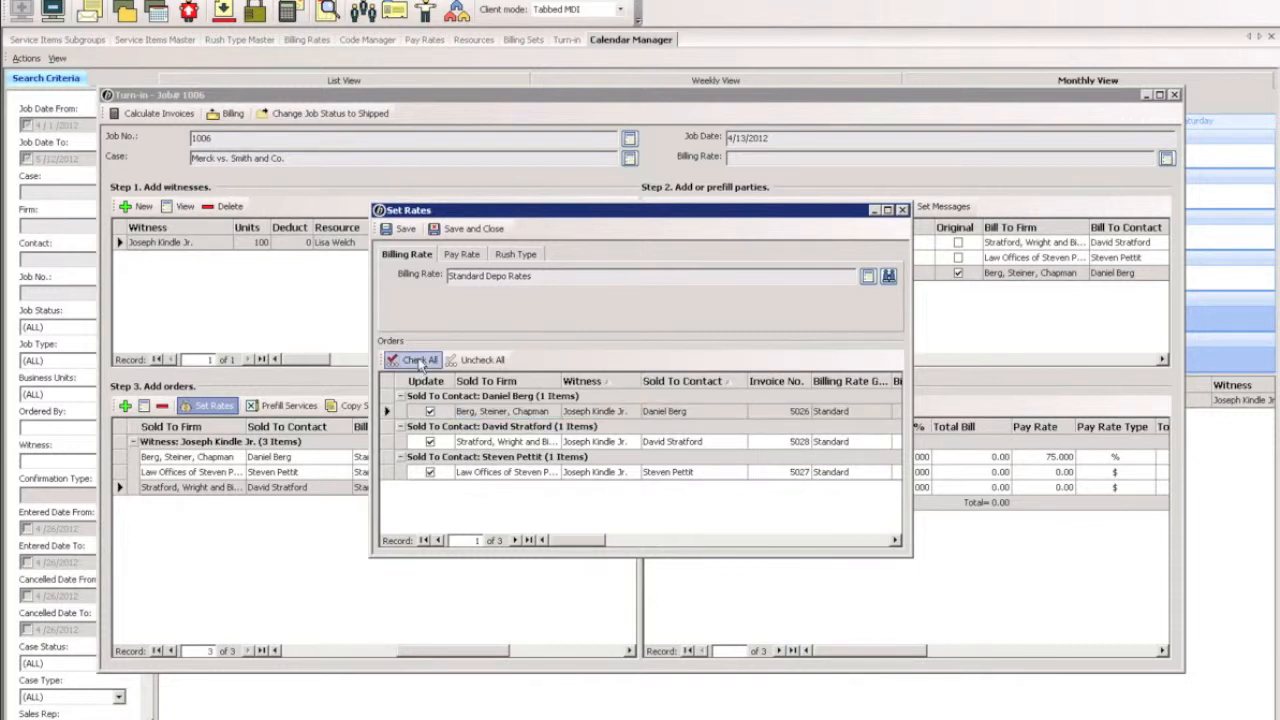
{"action": "left_click", "coordinate": [468, 228]}
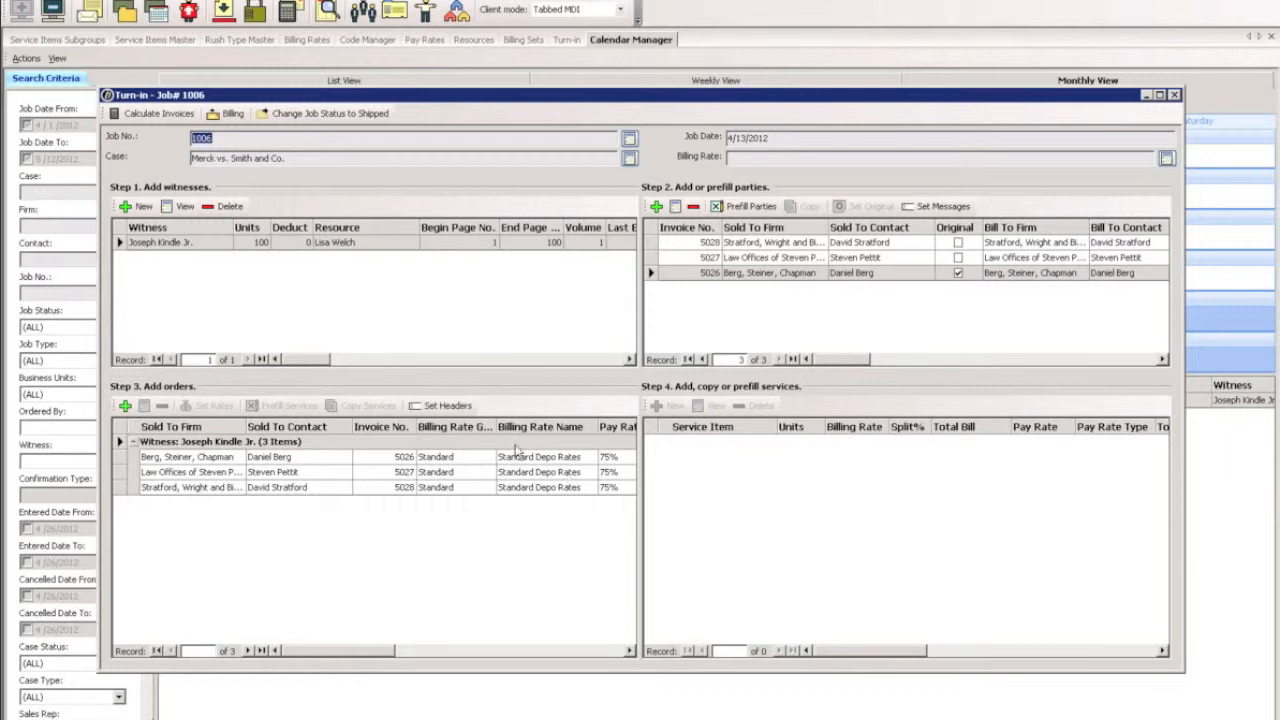
Calculate all three invoices for the job and display the services of the Berg, Steiner, Chapman order.
{"action": "left_click", "coordinate": [408, 458]}
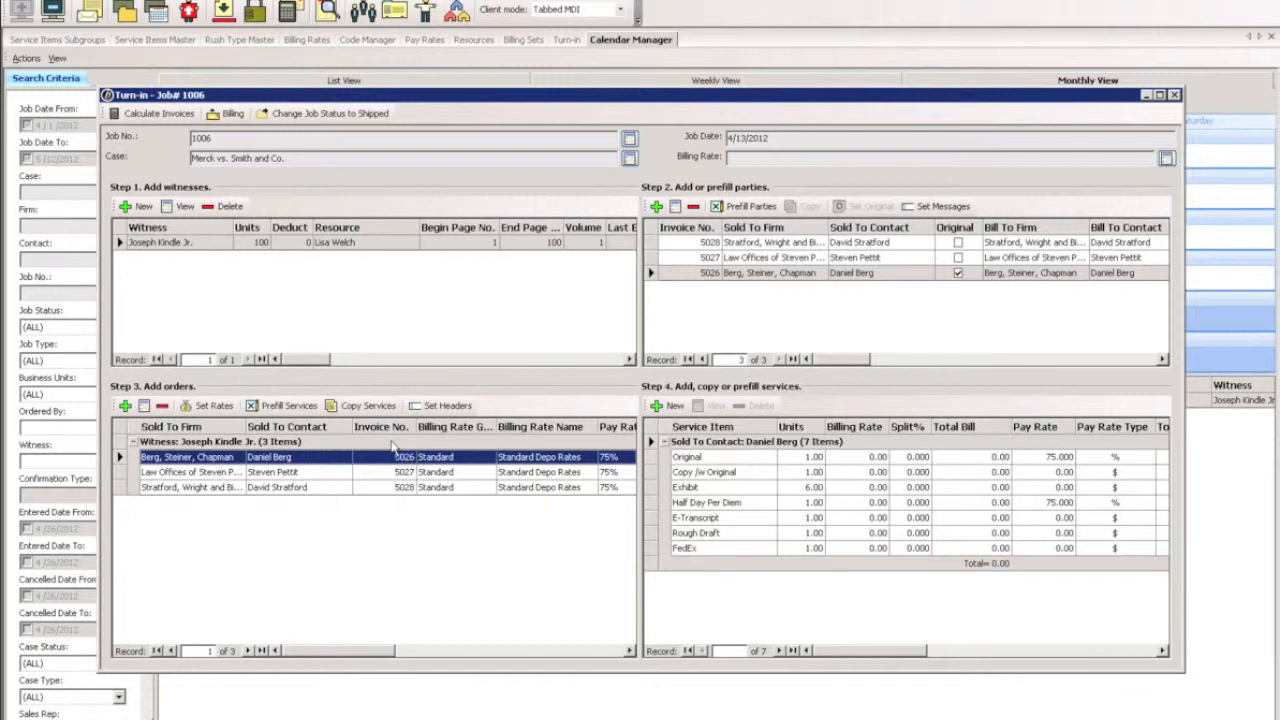
{"action": "left_click", "coordinate": [145, 113]}
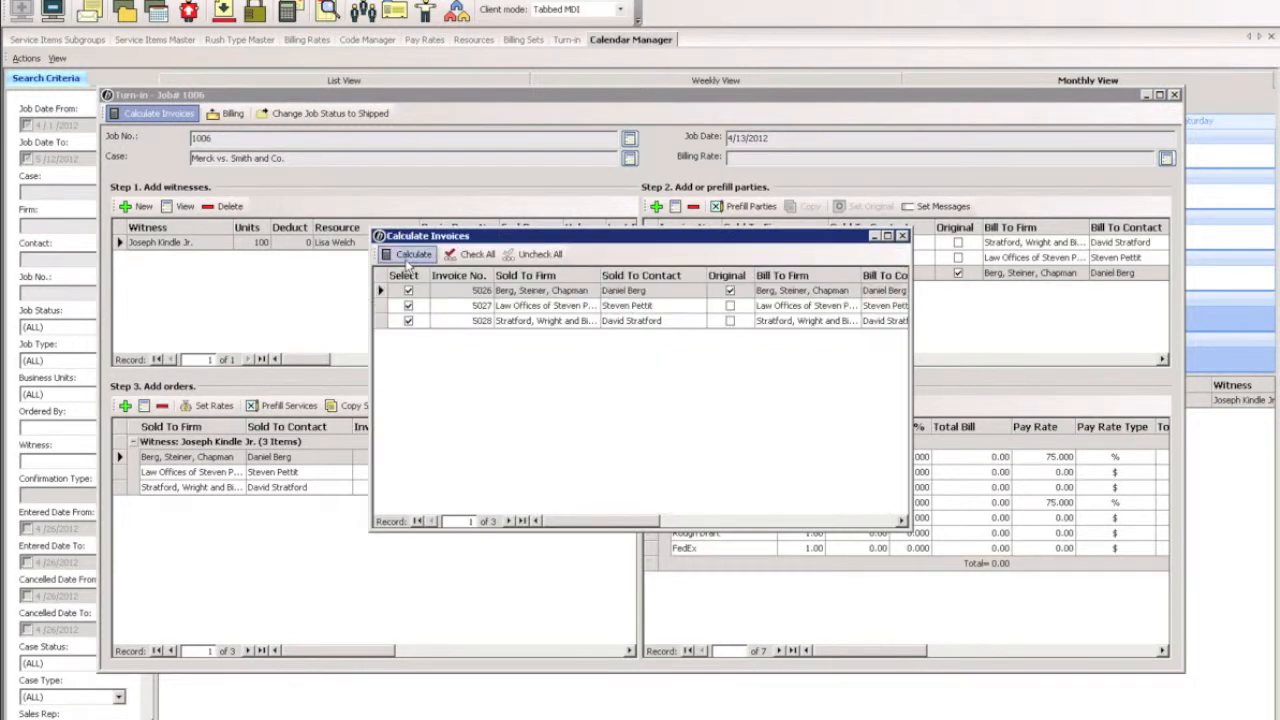
{"action": "left_click", "coordinate": [404, 254]}
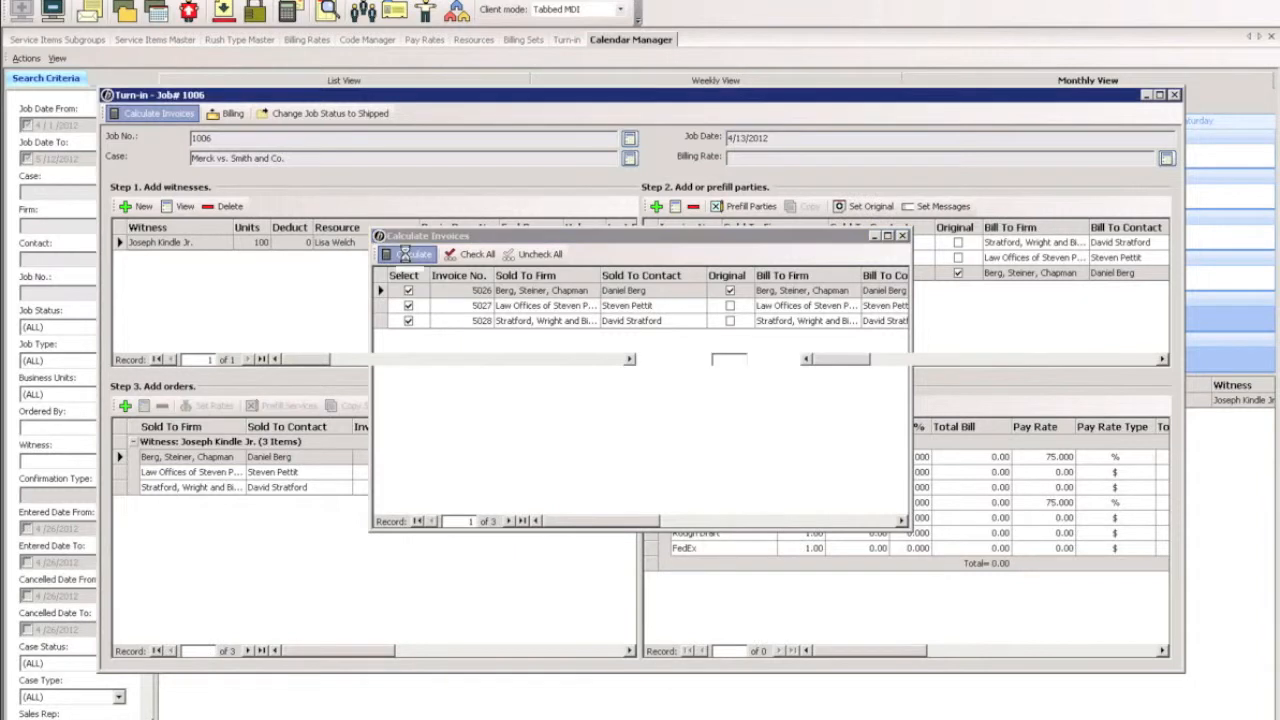
{"action": "left_click", "coordinate": [358, 457]}
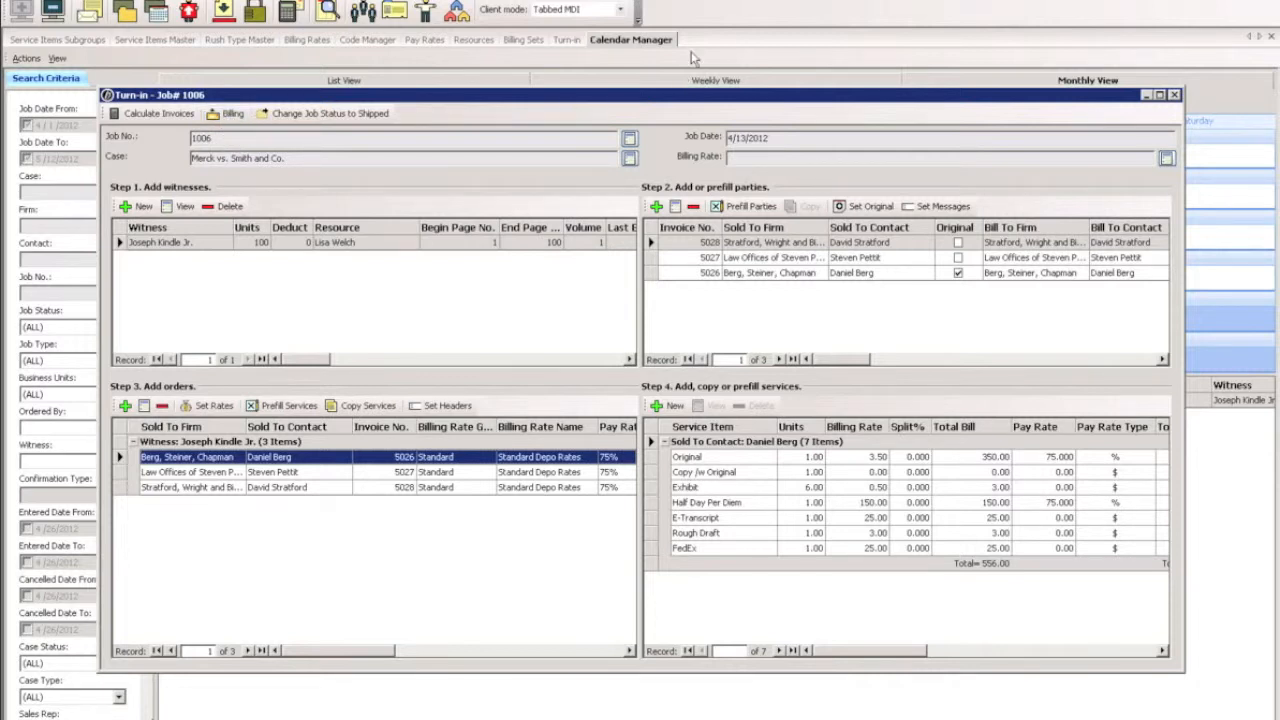
Open the job's billing list and preview the Berg, Steiner, Chapman invoice.
{"action": "left_click", "coordinate": [227, 115]}
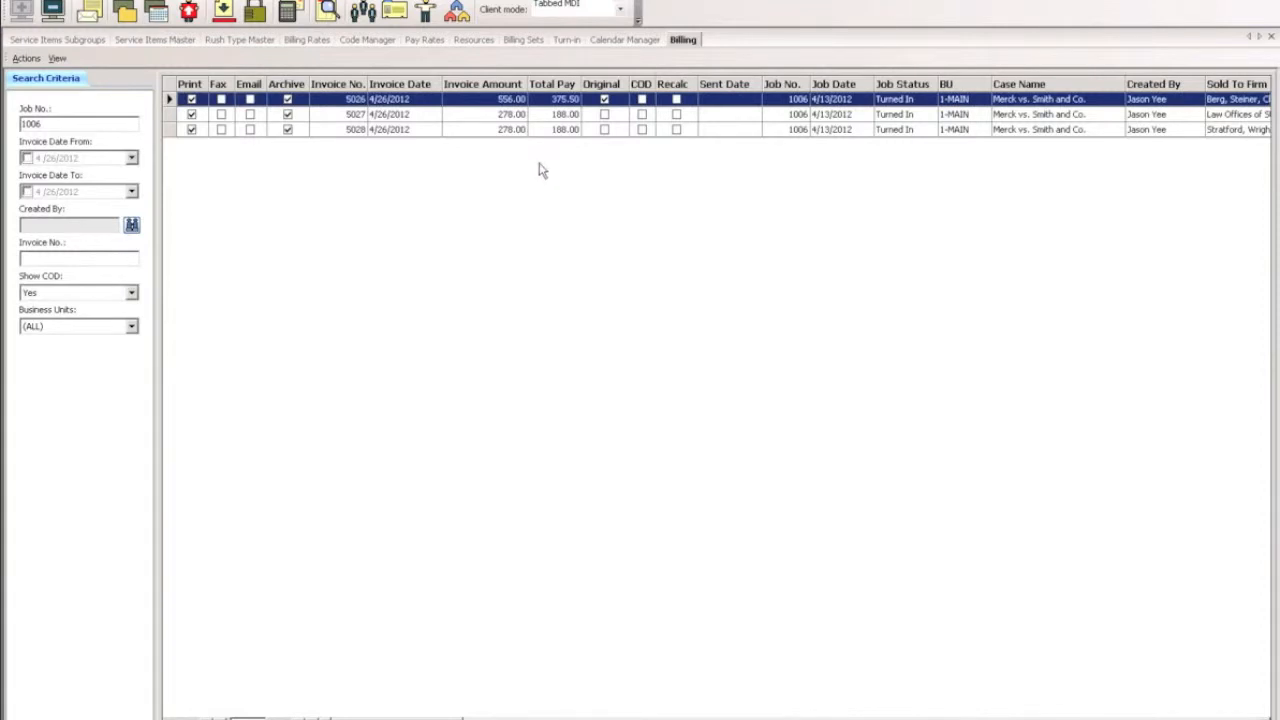
{"action": "right_click", "coordinate": [514, 104]}
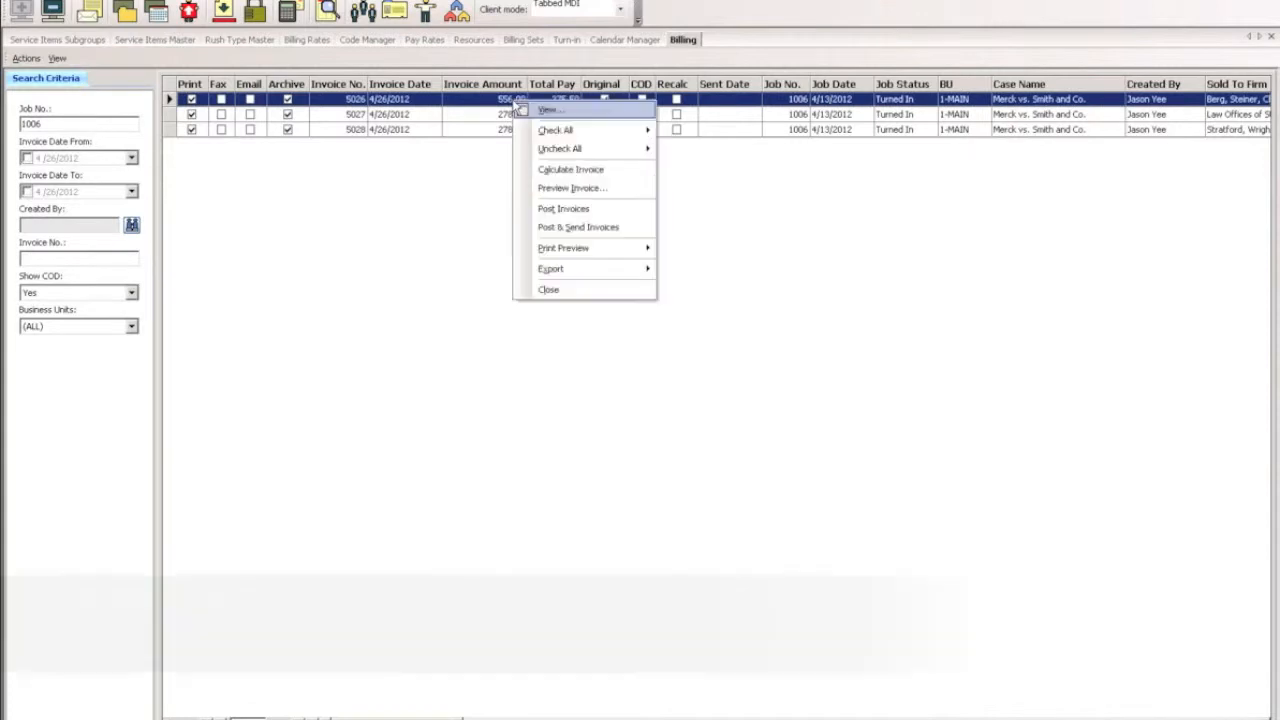
{"action": "left_click", "coordinate": [588, 190]}
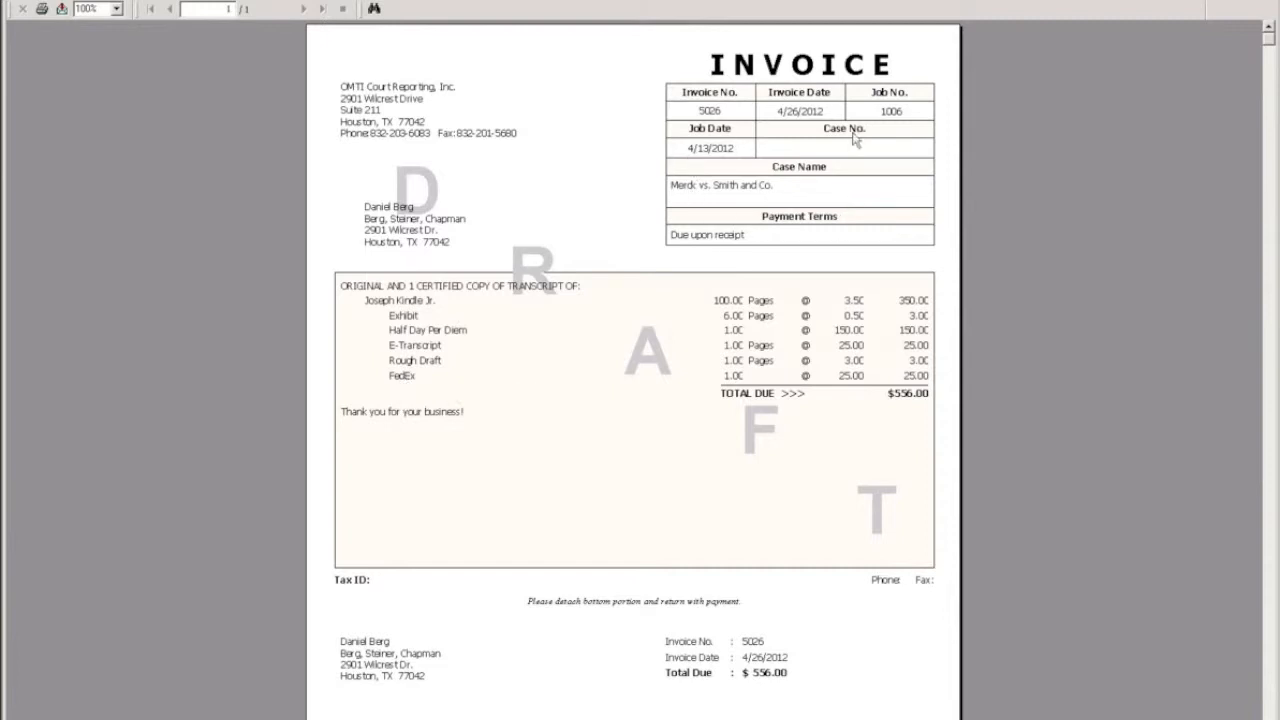
Examine the invoice preview's company address, bill-to address, closing message and remittance section, and close the preview.
{"action": "left_click", "coordinate": [374, 110]}
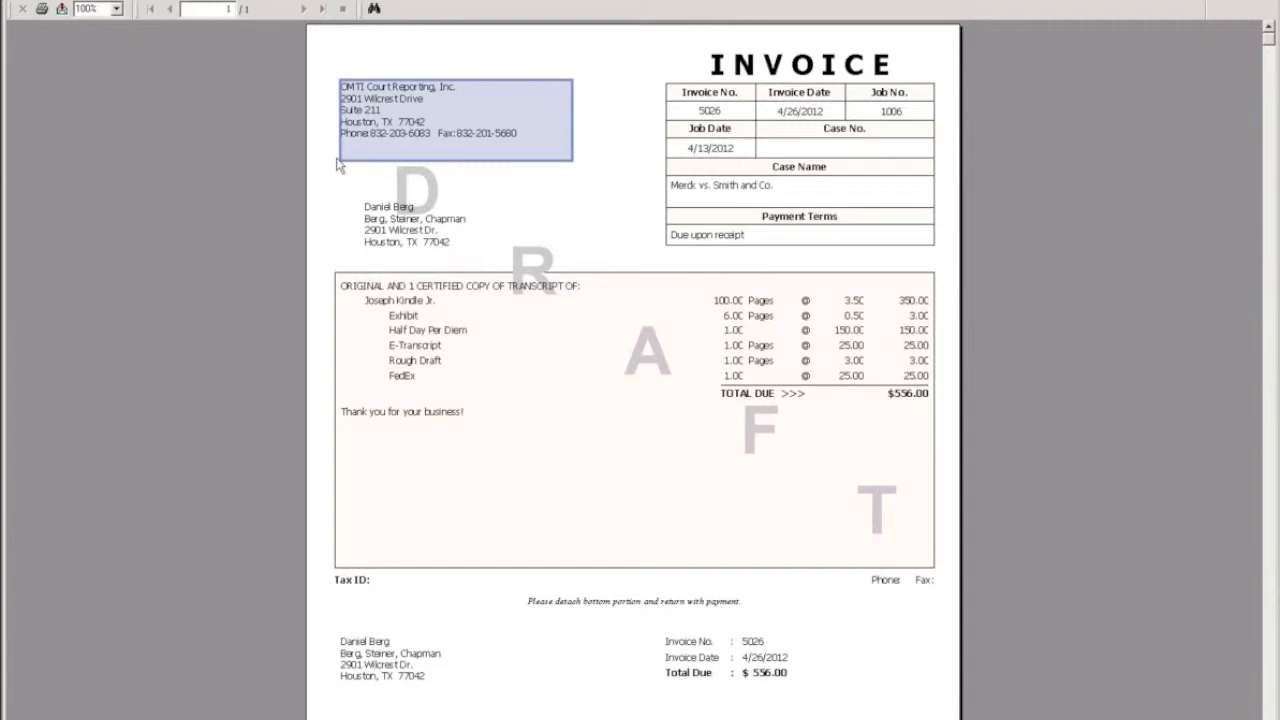
{"action": "left_click", "coordinate": [381, 214]}
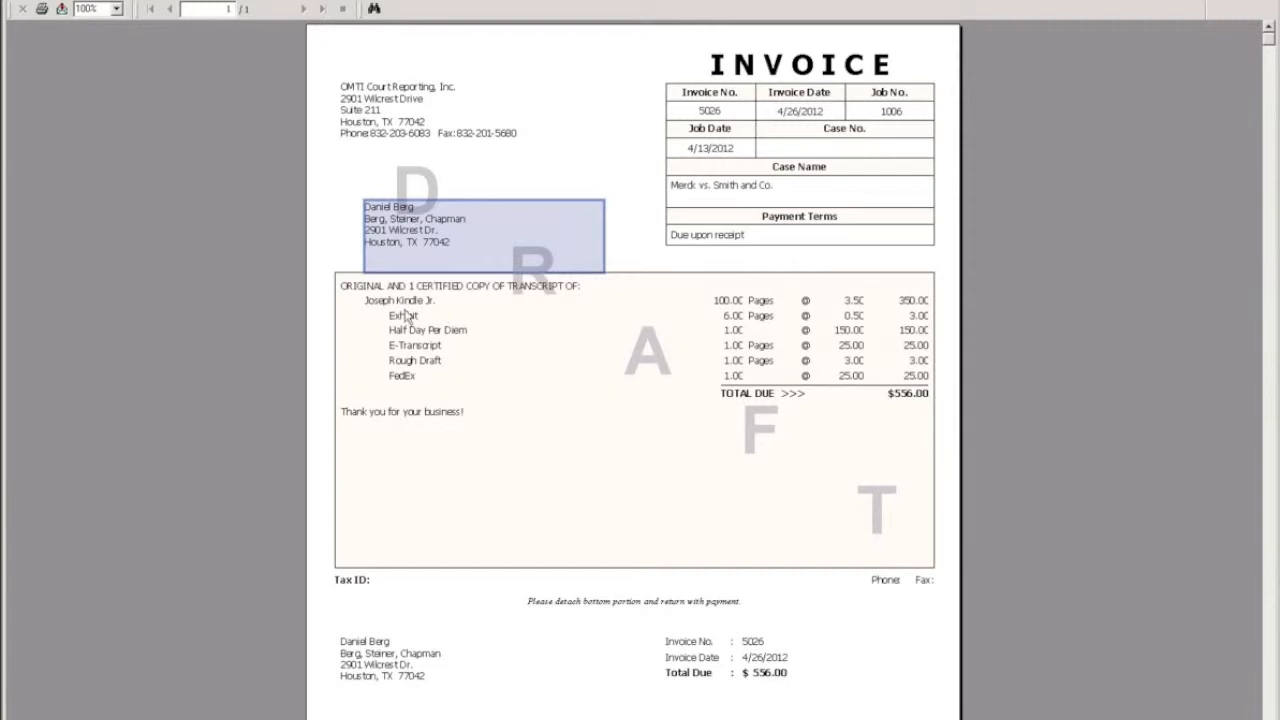
{"action": "left_click", "coordinate": [410, 418]}
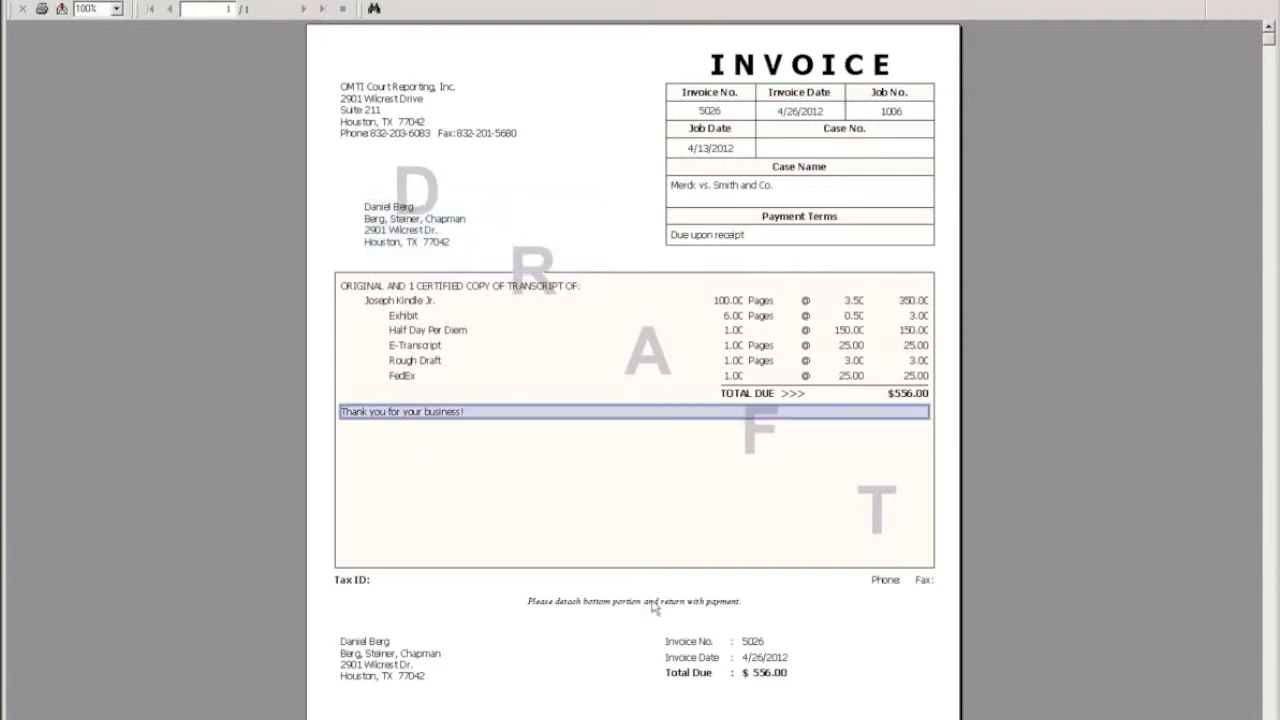
{"action": "left_click", "coordinate": [680, 612]}
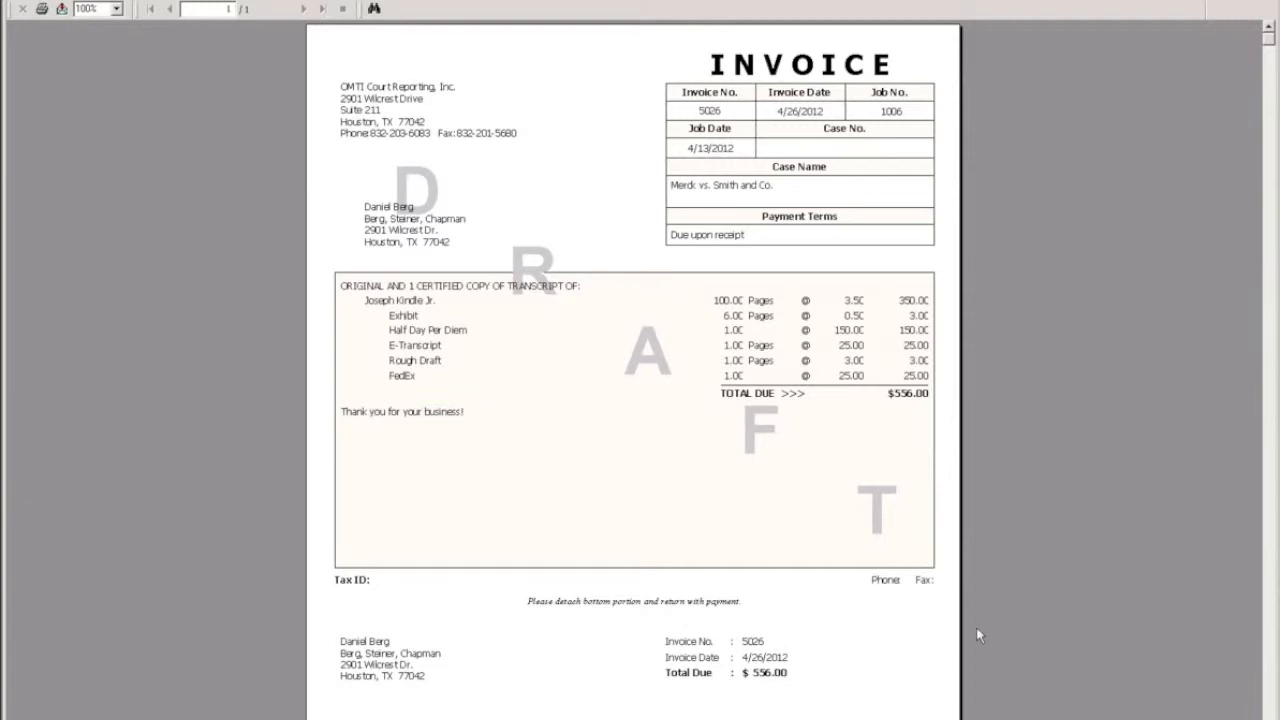
{"action": "scroll", "coordinate": [976, 627], "scroll_direction": "down", "scroll_amount": 3}
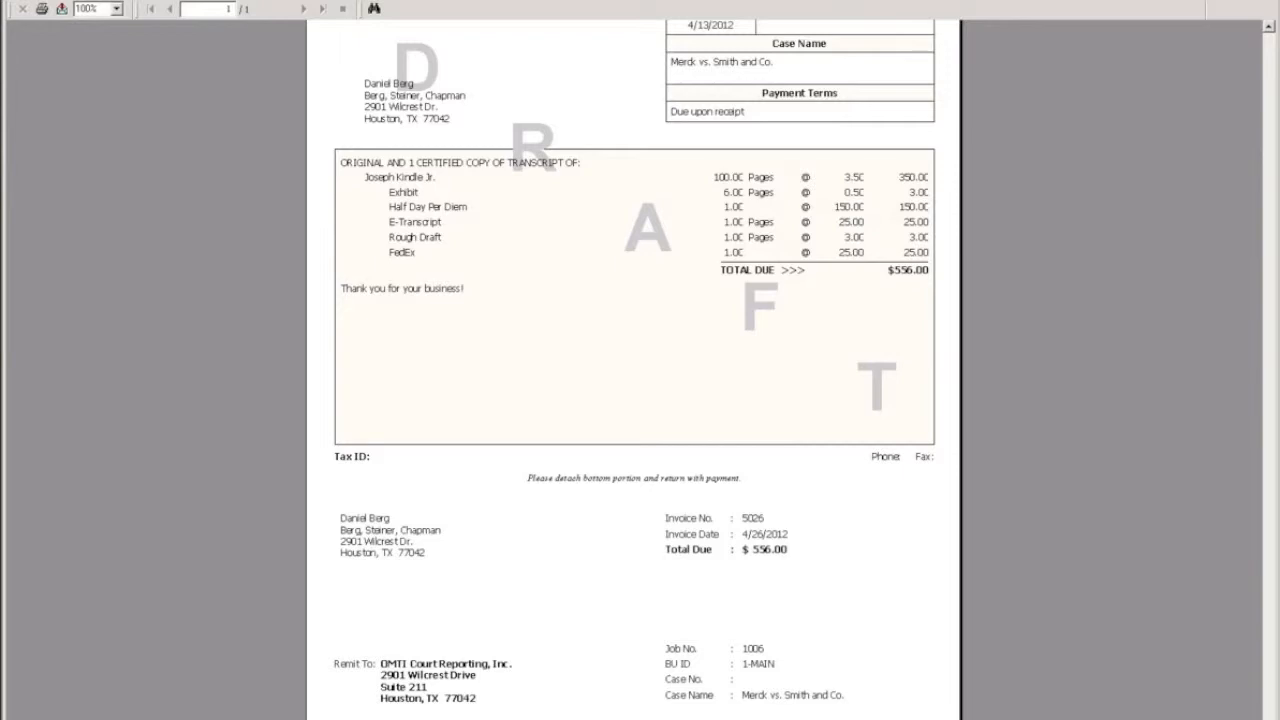
{"action": "left_click", "coordinate": [1268, 2]}
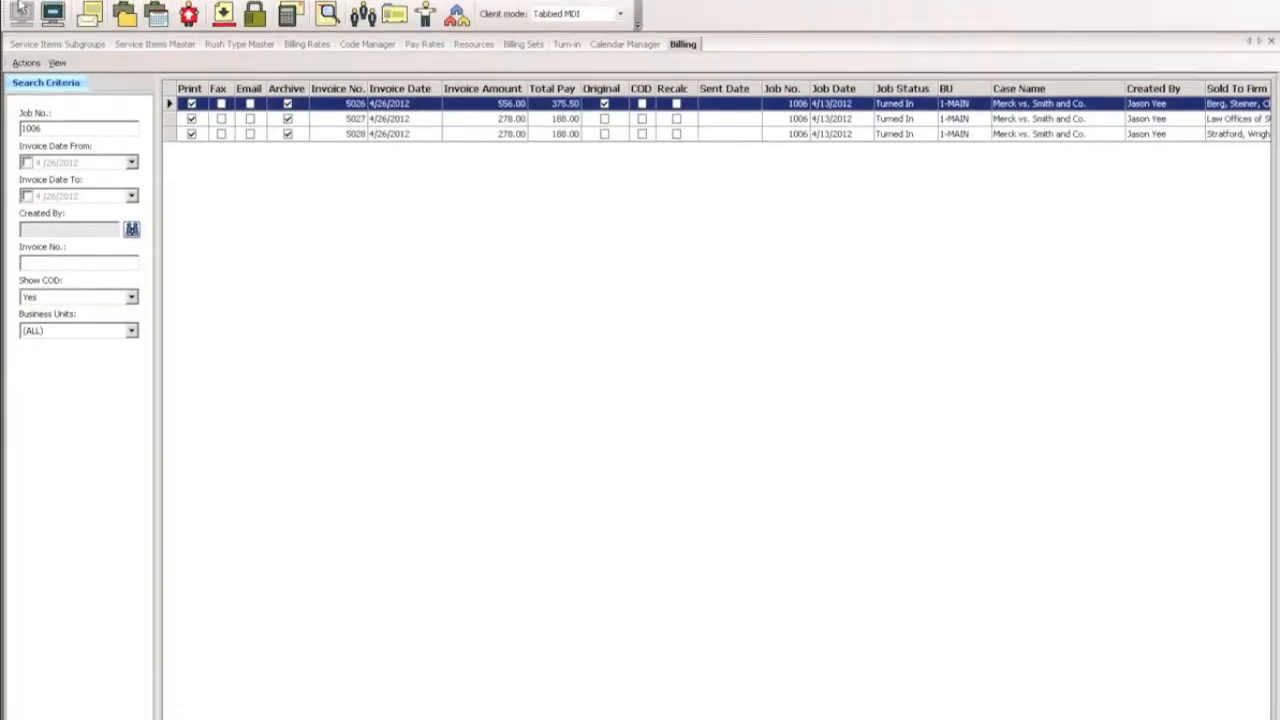
Set the invoice format in the user preferences to Credit Card (AMEX/MC/VISA).
{"action": "left_click", "coordinate": [23, 8]}
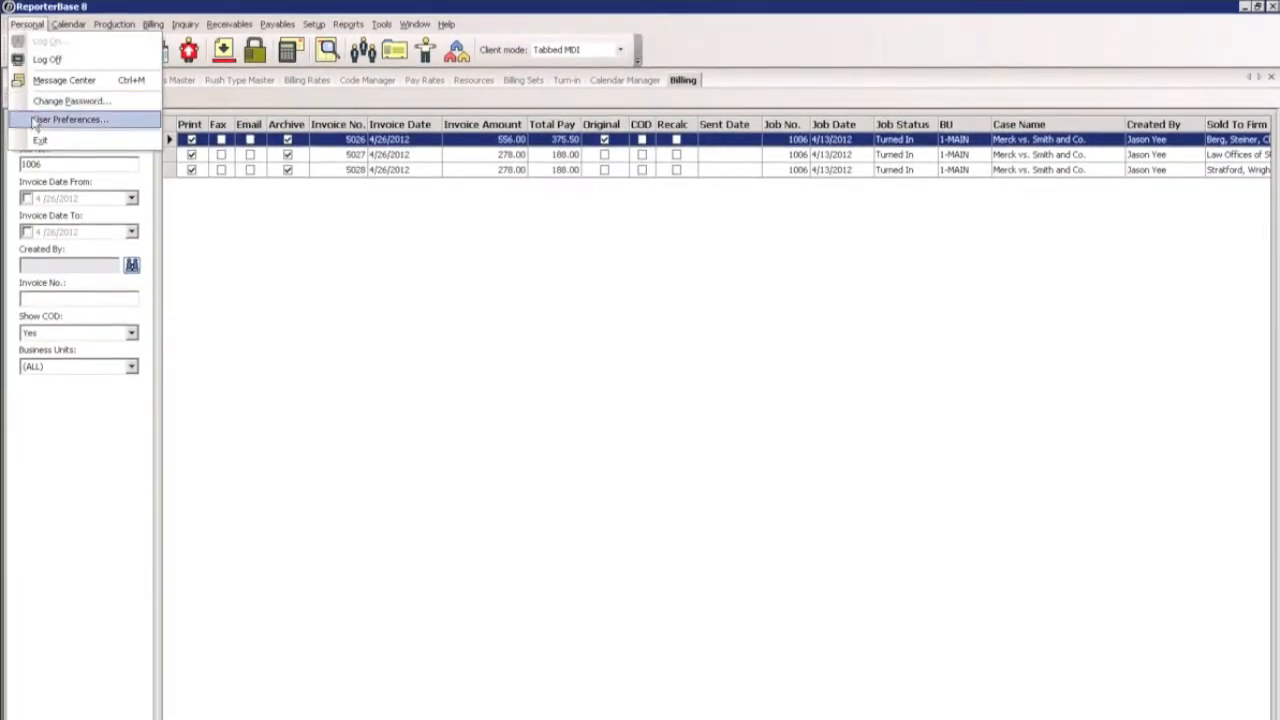
{"action": "left_click", "coordinate": [119, 121]}
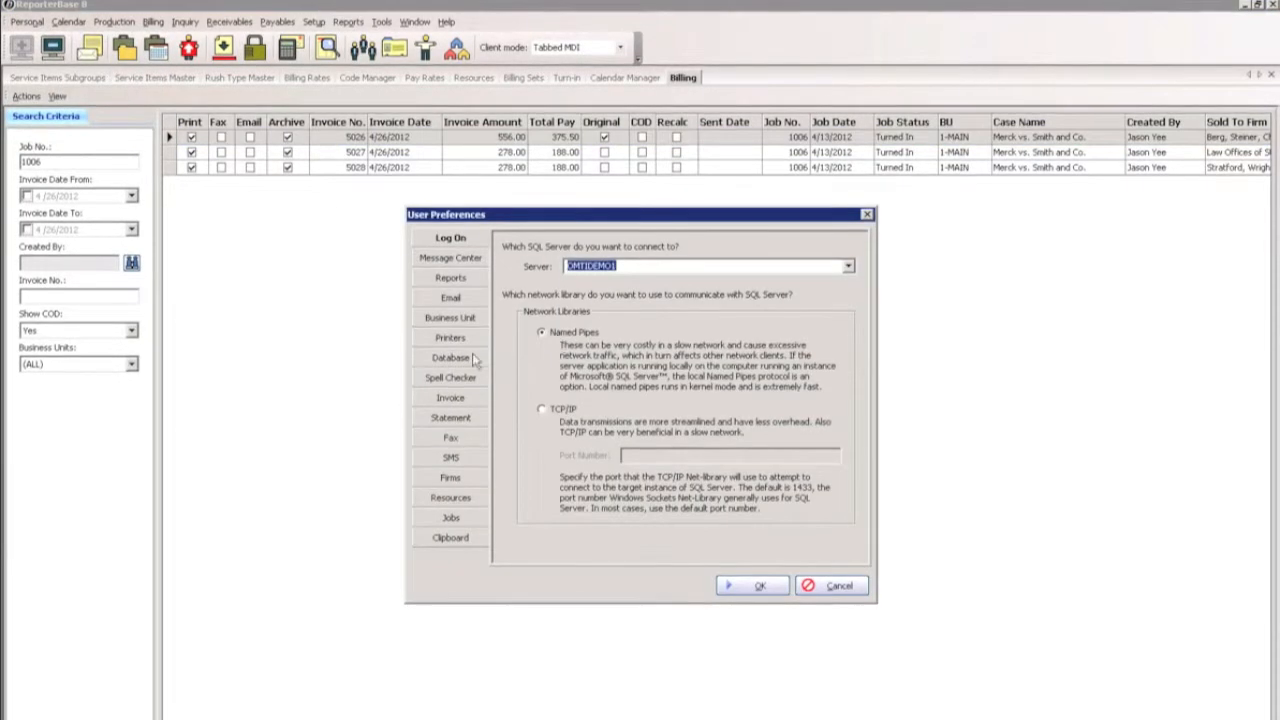
{"action": "left_click", "coordinate": [465, 397]}
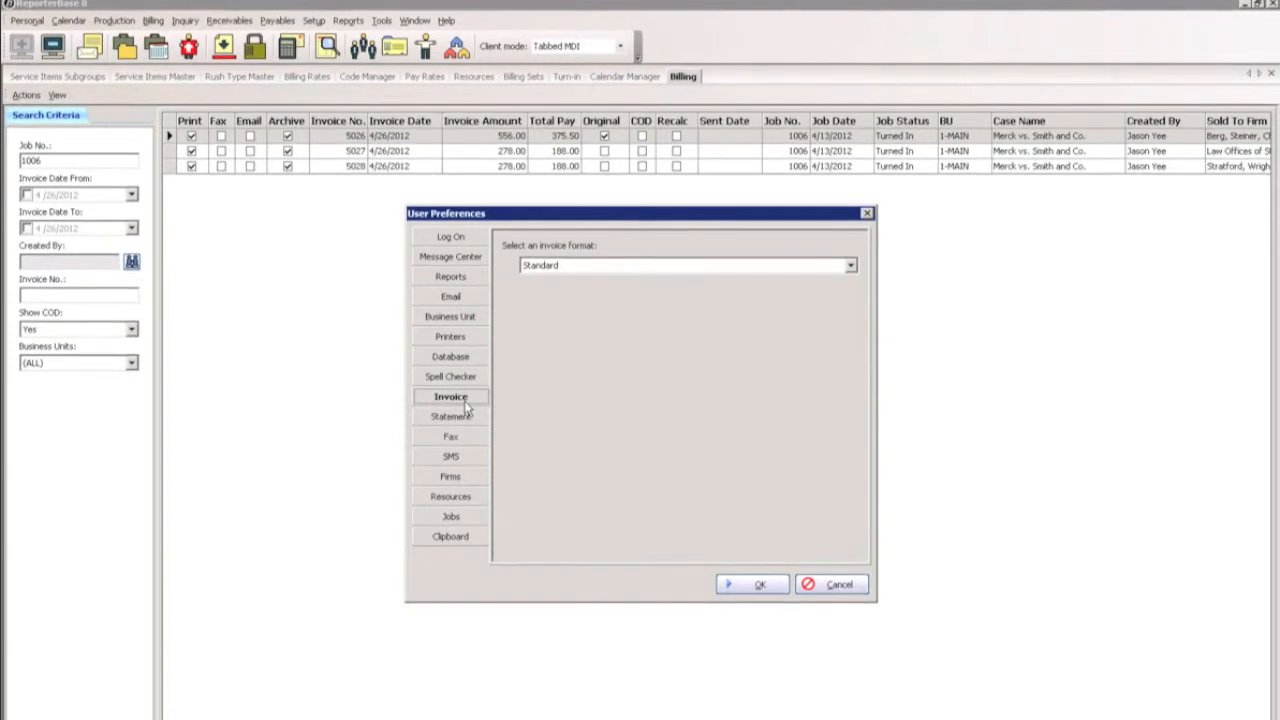
{"action": "left_click", "coordinate": [849, 265]}
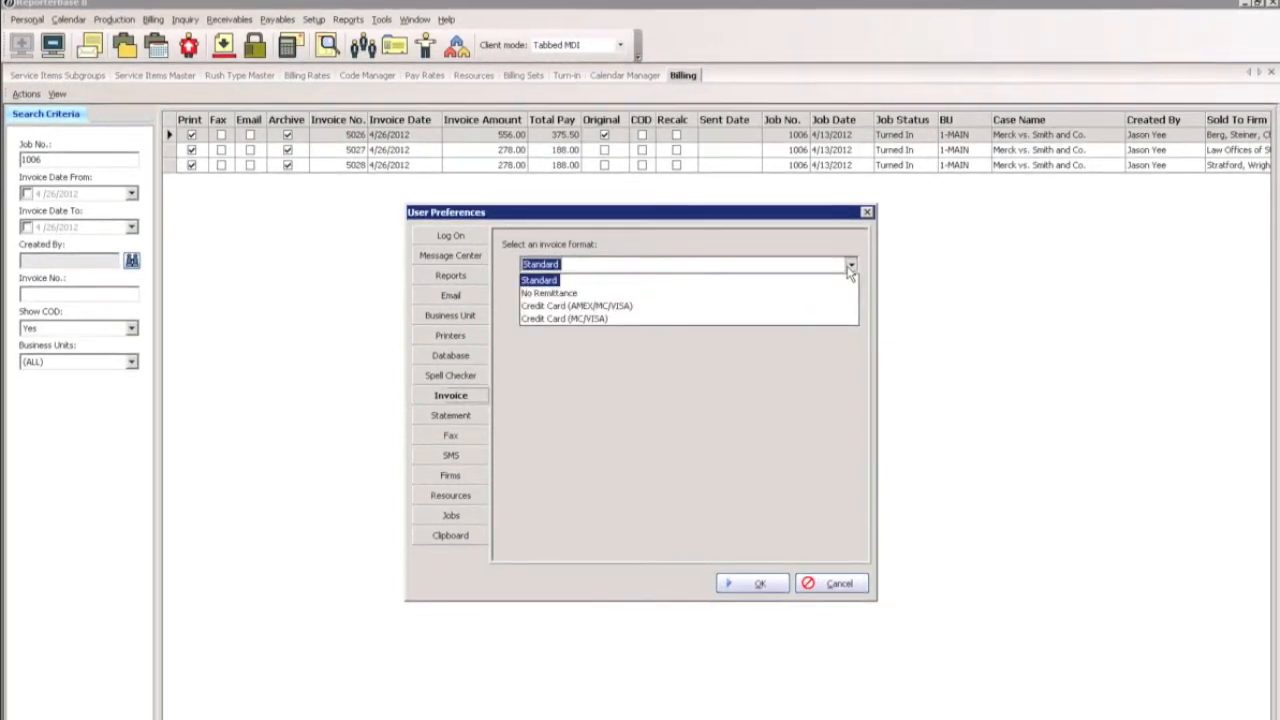
{"action": "left_click", "coordinate": [624, 306]}
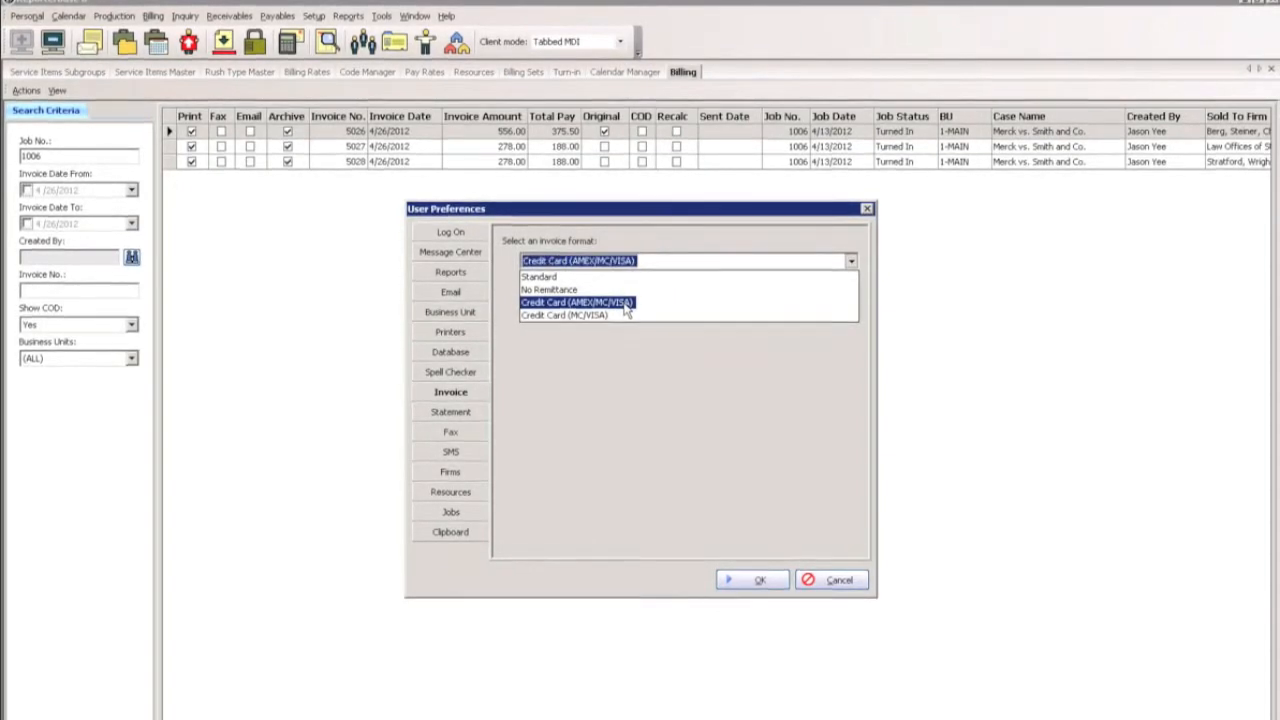
{"action": "left_click", "coordinate": [754, 580]}
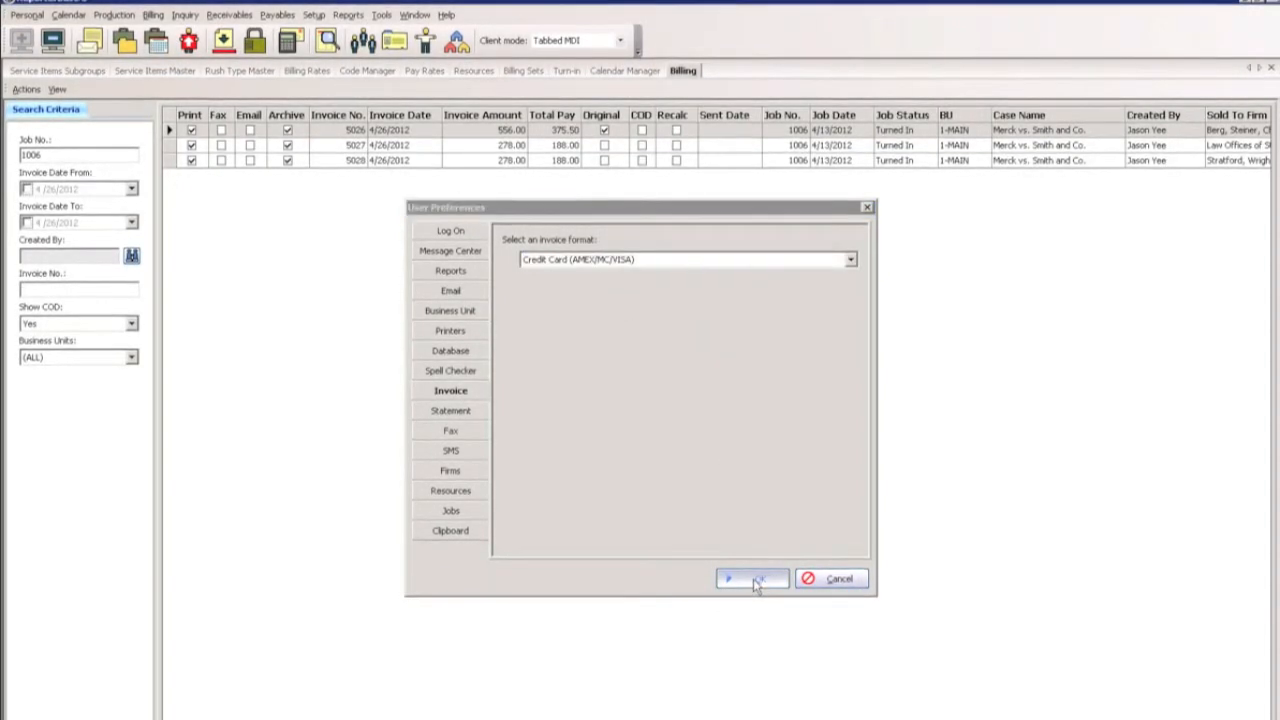
Preview the Berg, Steiner, Chapman invoice in the credit card format down to its payment section and post it.
{"action": "right_click", "coordinate": [498, 132]}
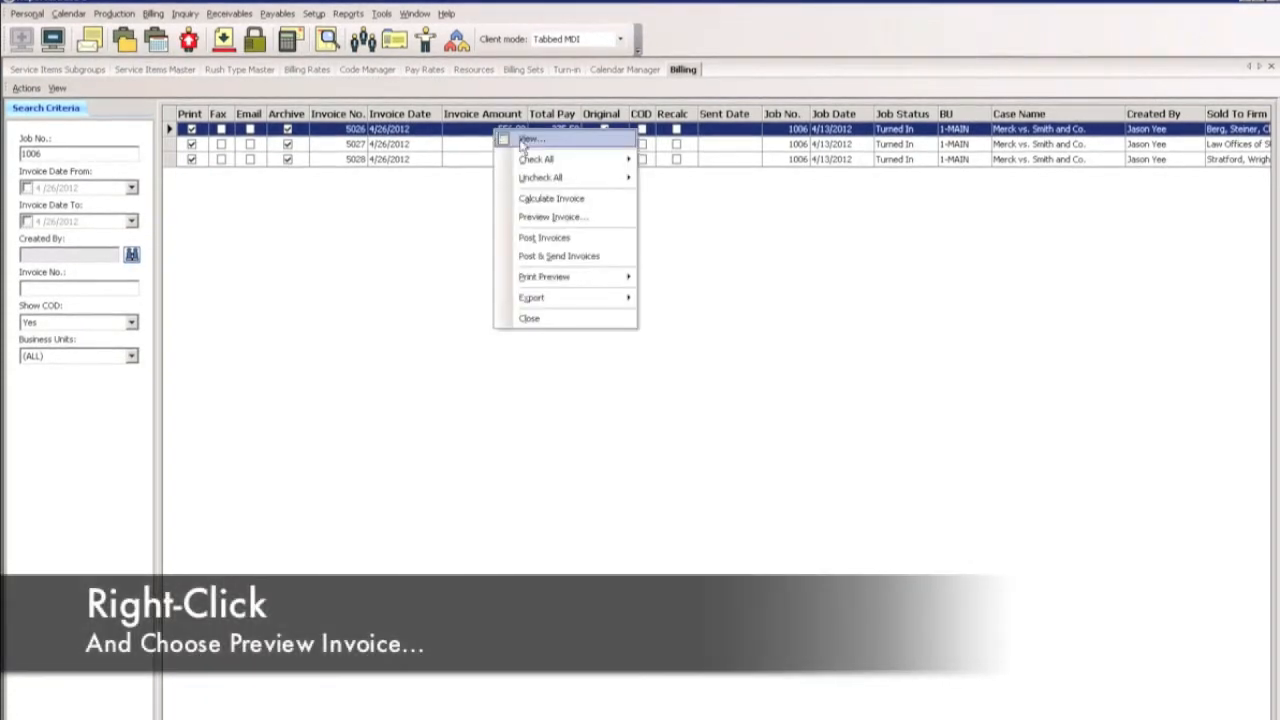
{"action": "left_click", "coordinate": [548, 218]}
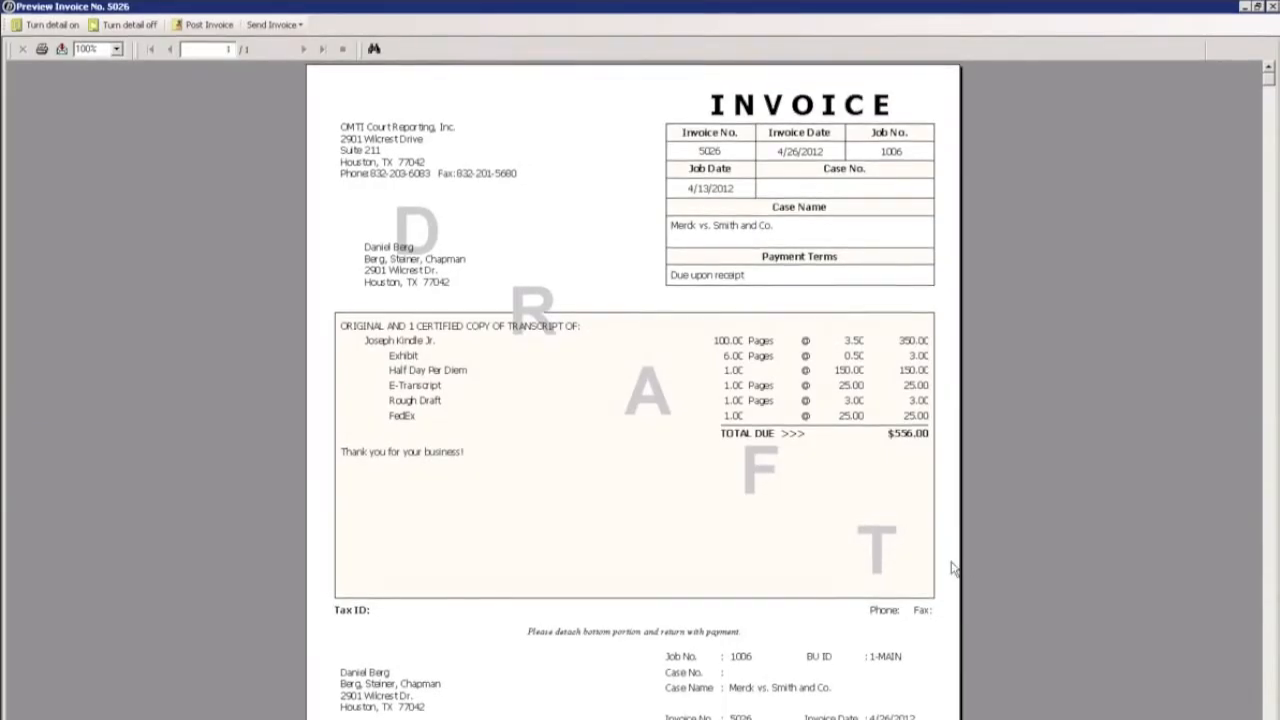
{"action": "scroll", "coordinate": [953, 568], "scroll_direction": "down", "scroll_amount": 2}
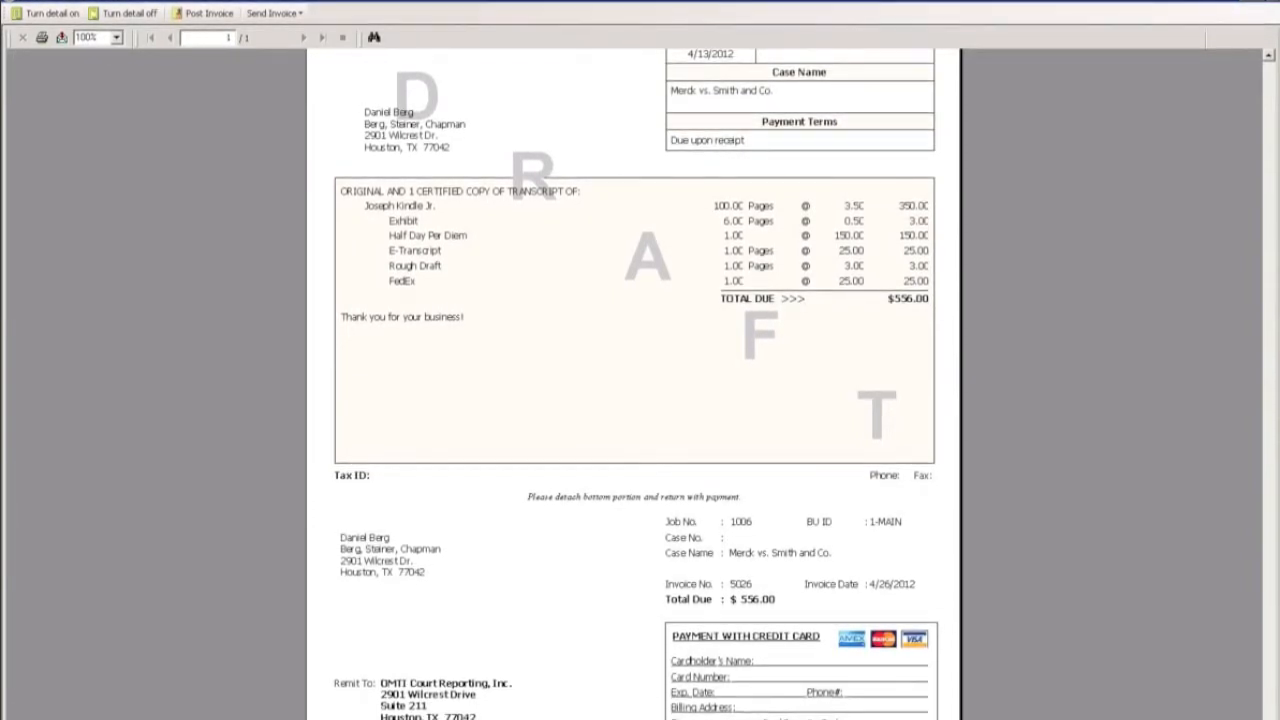
{"action": "scroll", "coordinate": [1025, 262], "scroll_direction": "up", "scroll_amount": 3}
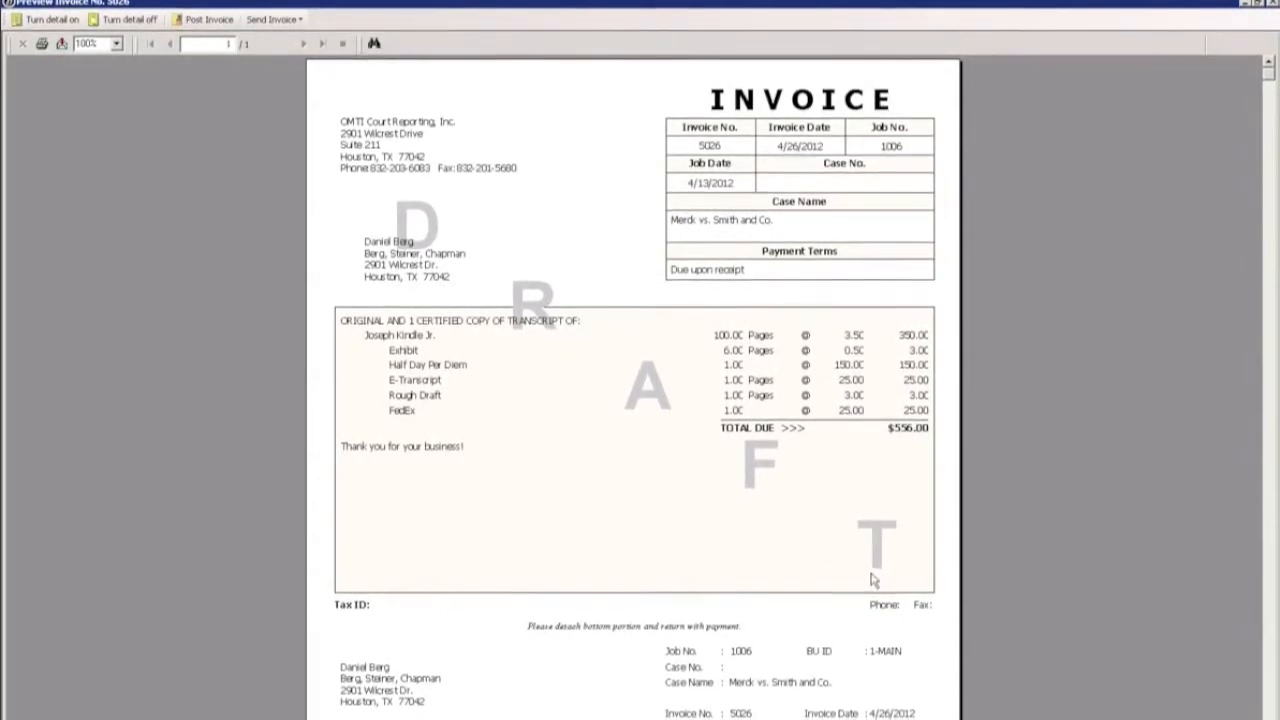
{"action": "left_click", "coordinate": [203, 17]}
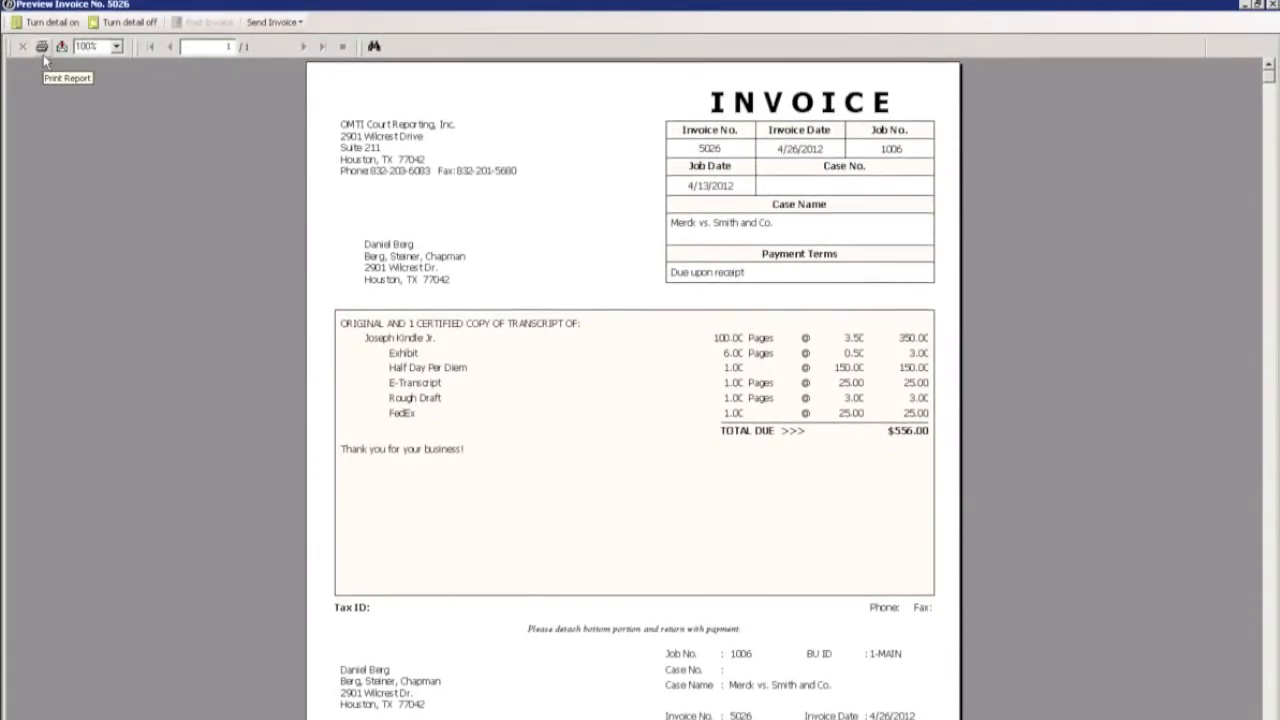
View the sending options for the posted invoice and return to the billing list.
{"action": "left_click", "coordinate": [274, 21]}
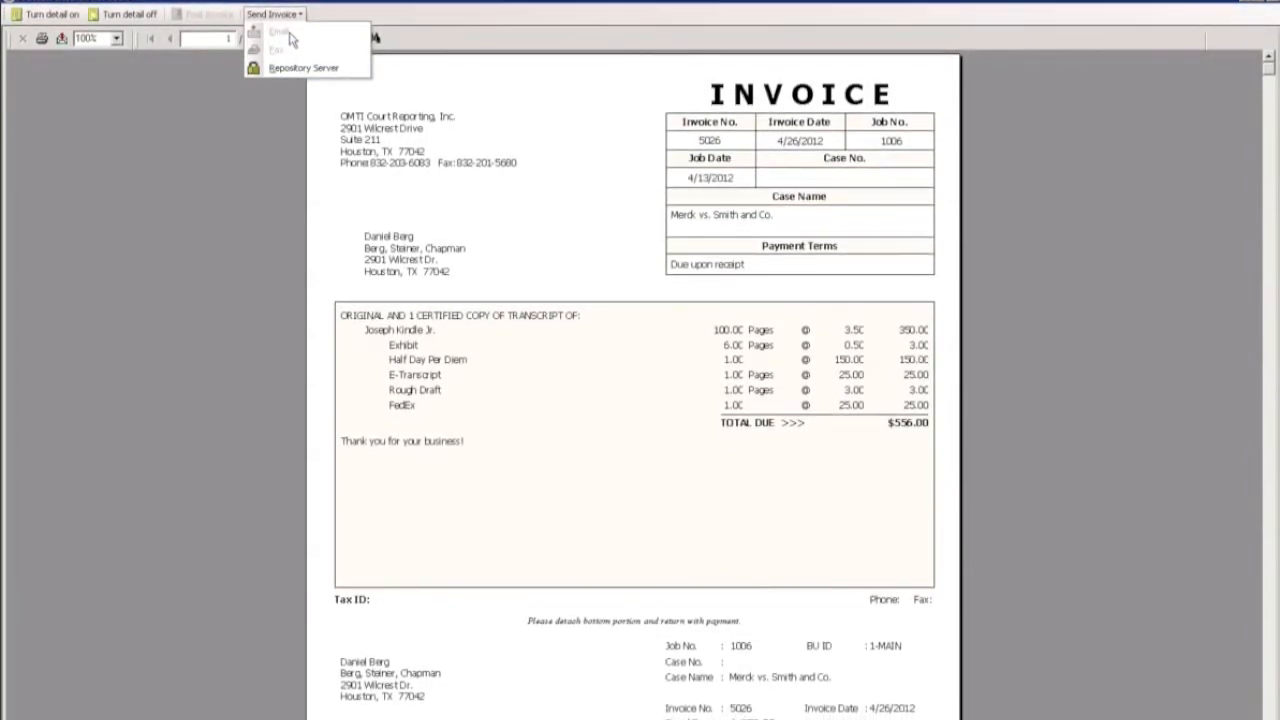
{"action": "left_click", "coordinate": [224, 170]}
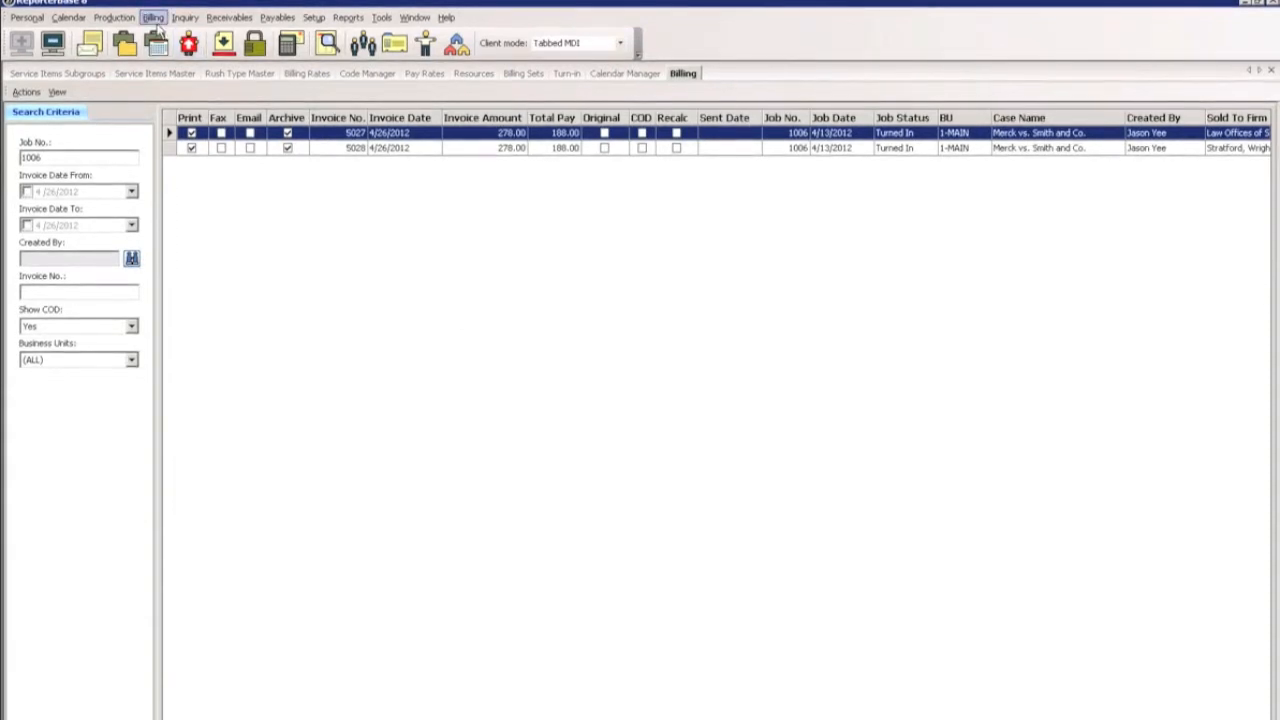
Select both remaining Merck vs. Smith and Co. invoices in the billing list and post them together.
{"action": "left_click", "coordinate": [156, 19]}
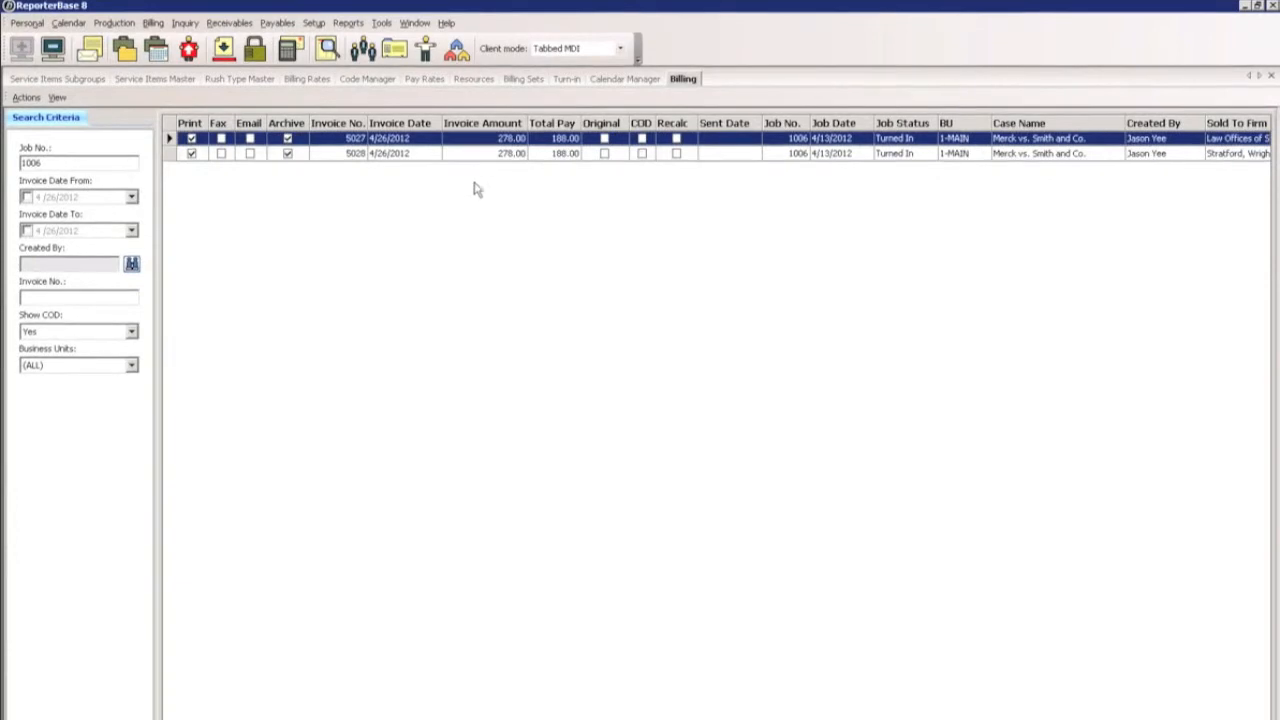
{"action": "right_click", "coordinate": [547, 151]}
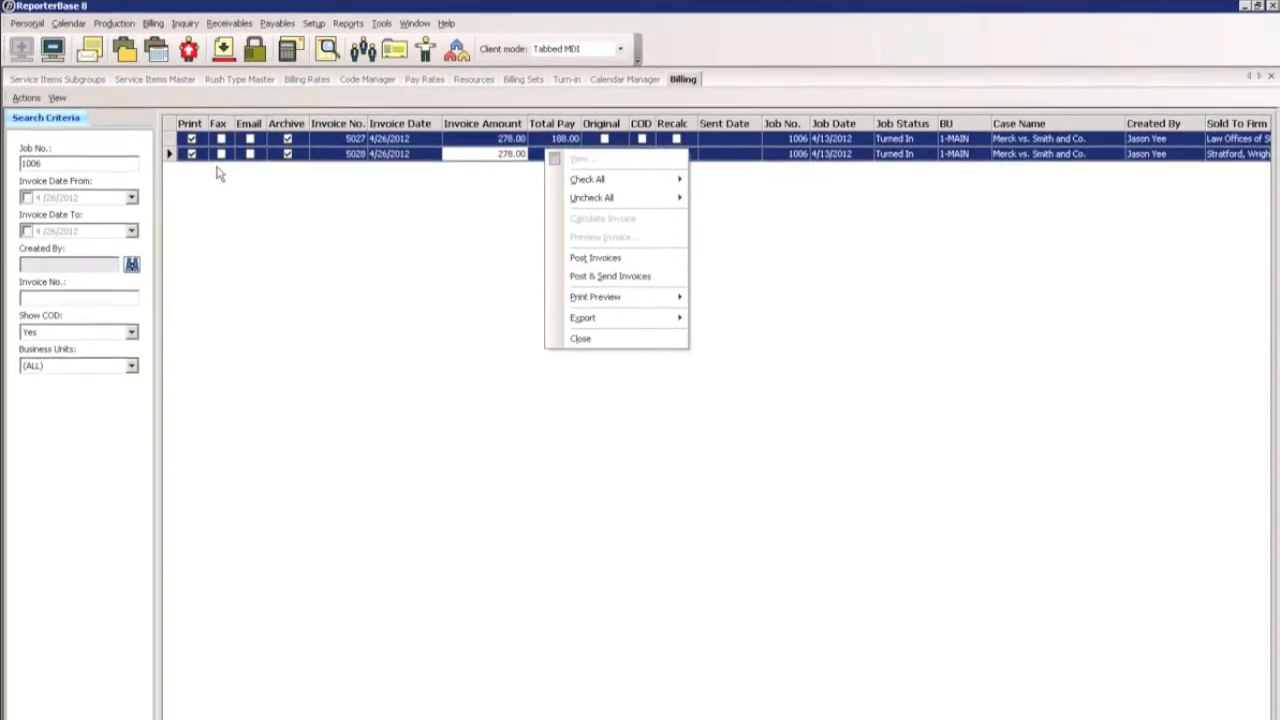
{"action": "left_click", "coordinate": [634, 252]}
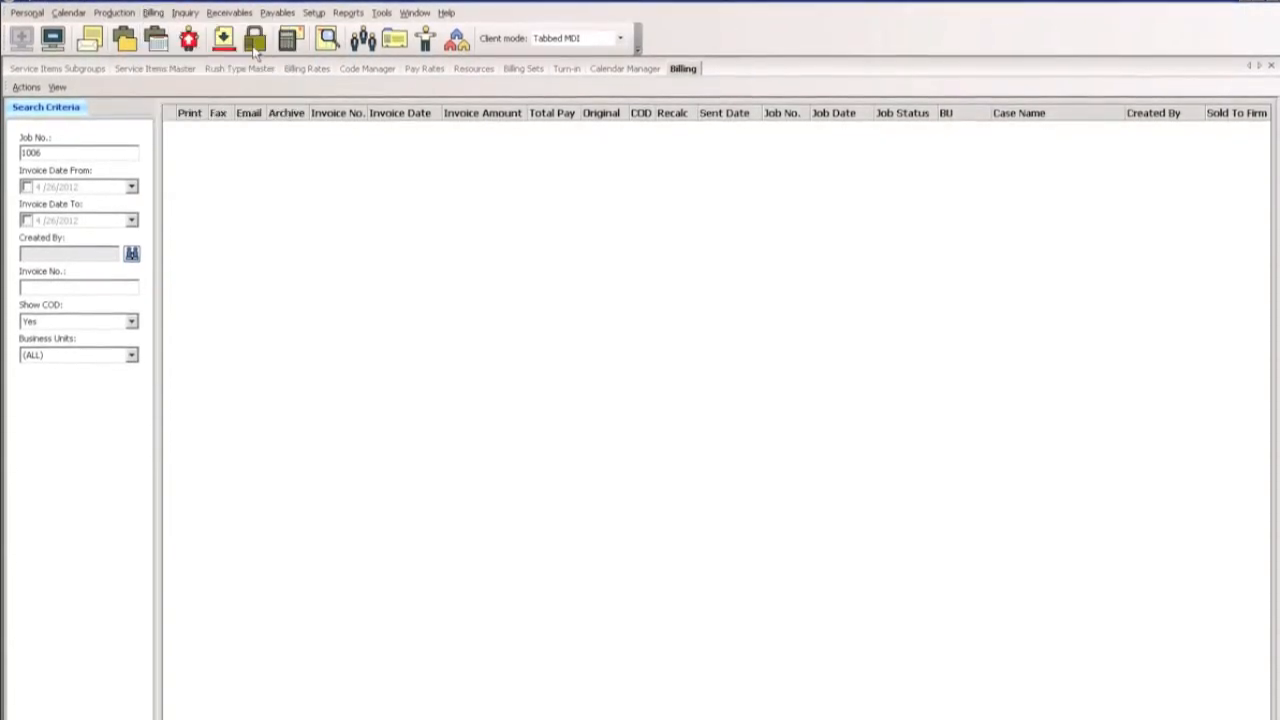
List the posted invoices dated 4/26/2012 for reprinting and preview the current version of the Berg, Steiner, Chapman invoice.
{"action": "left_click", "coordinate": [255, 45]}
{"action": "left_click", "coordinate": [27, 264]}
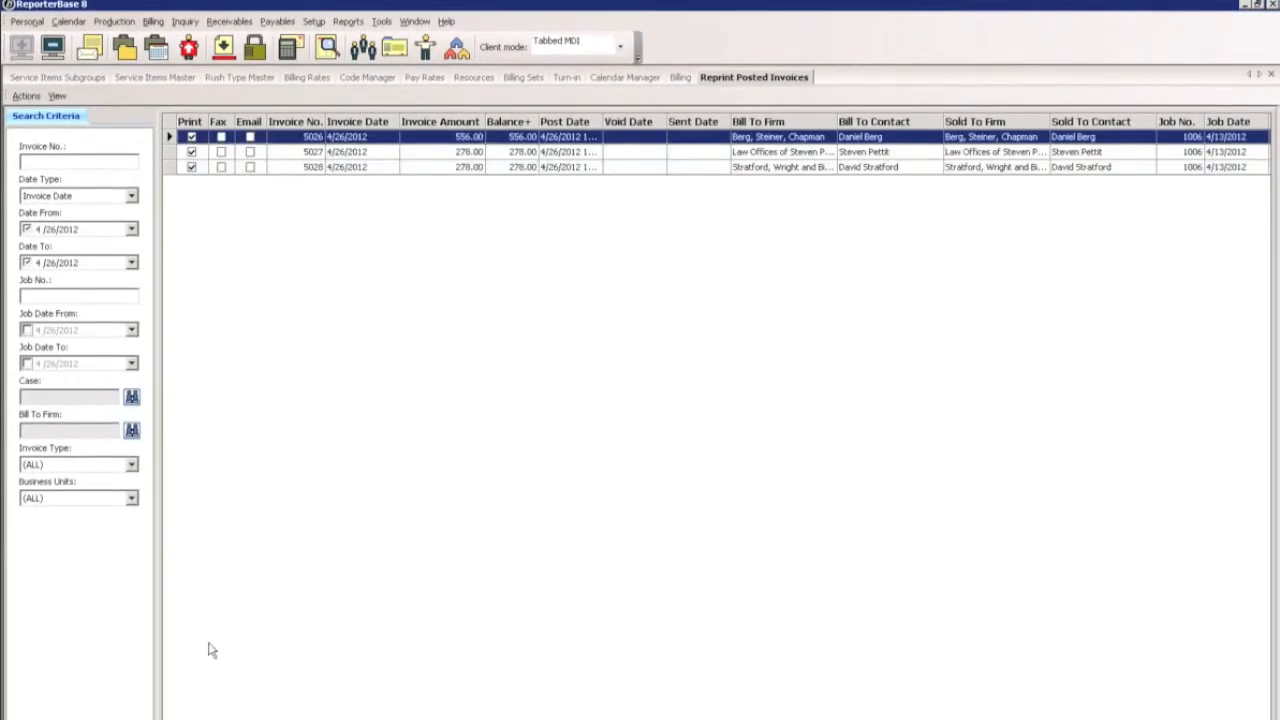
{"action": "right_click", "coordinate": [414, 138]}
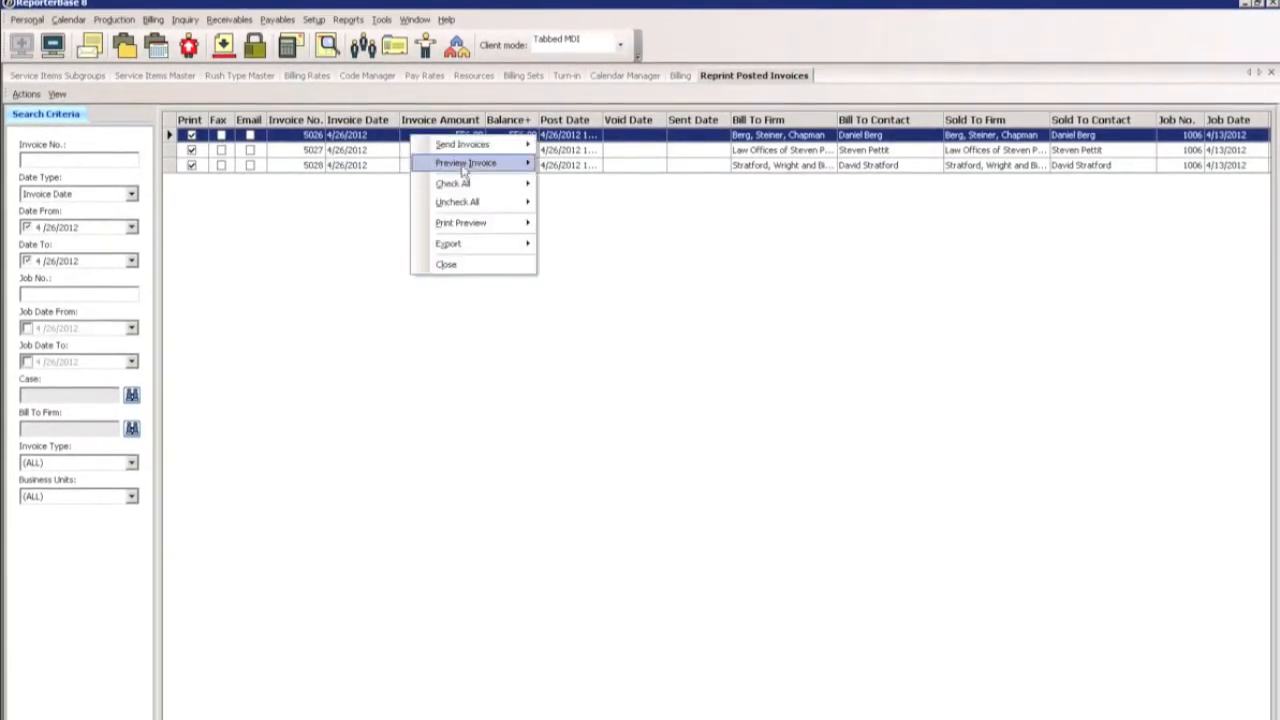
{"action": "mouse_move", "coordinate": [482, 148]}
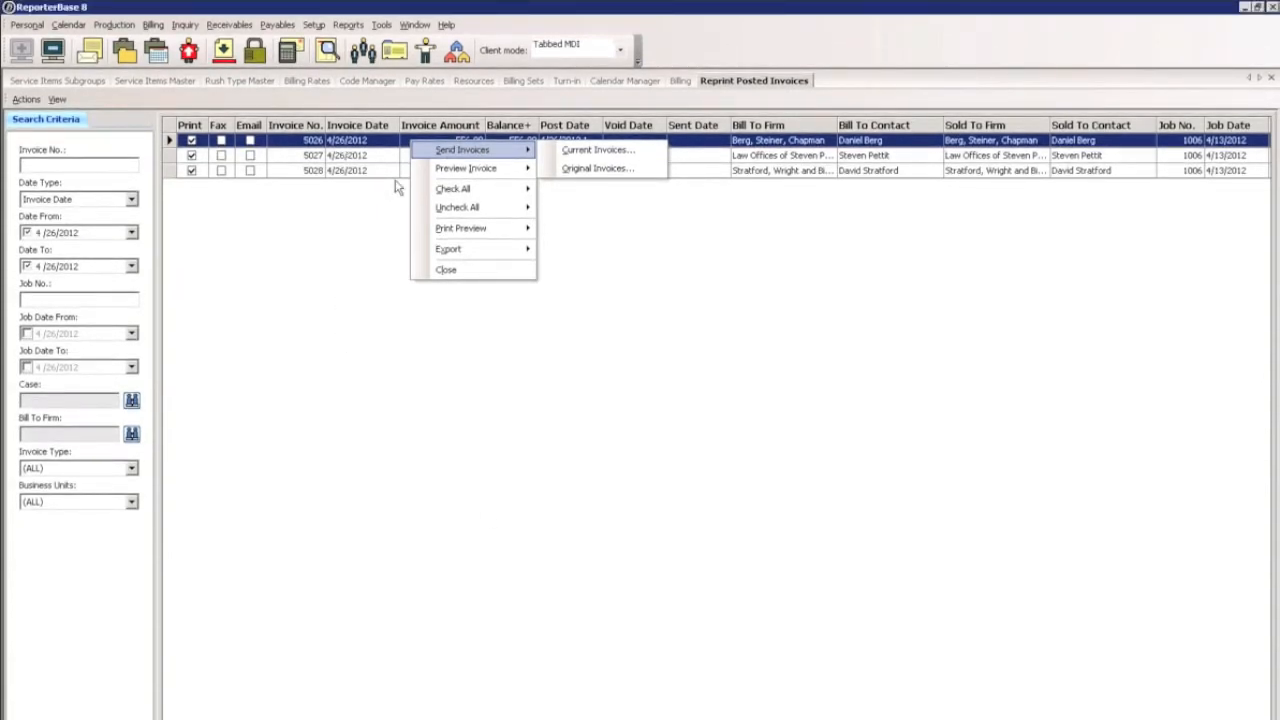
{"action": "mouse_move", "coordinate": [492, 172]}
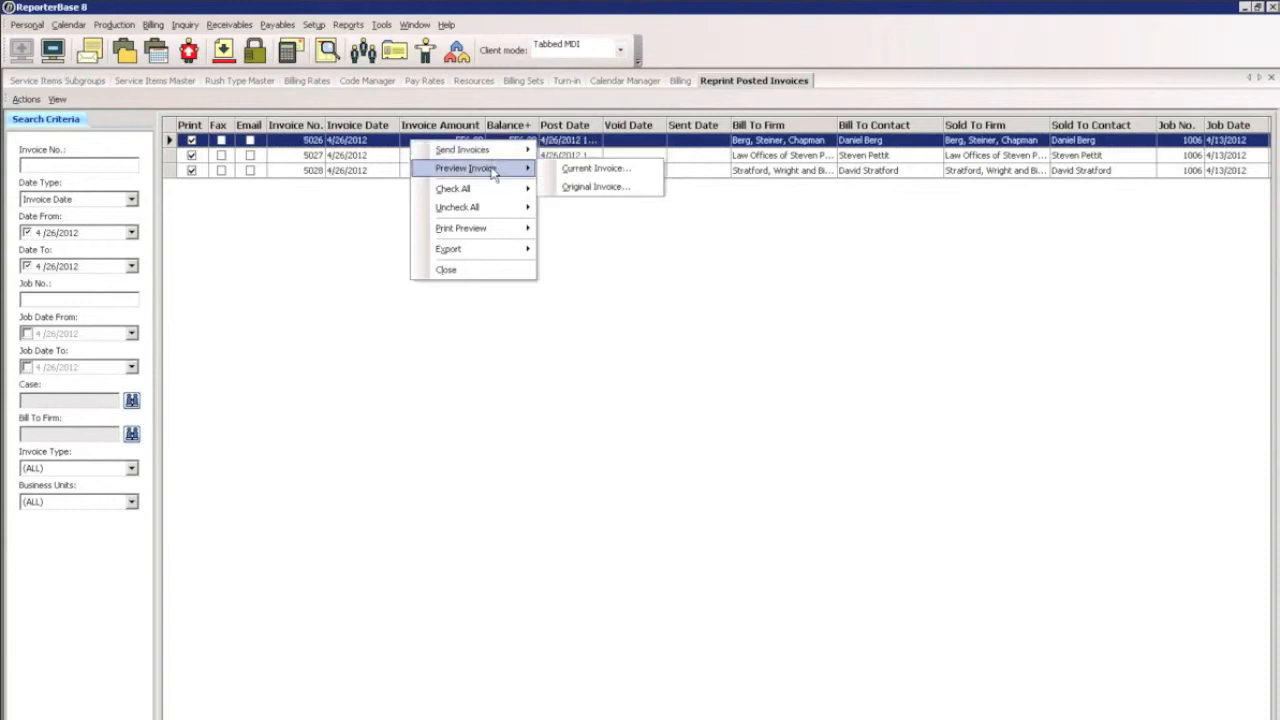
{"action": "left_click", "coordinate": [600, 170]}
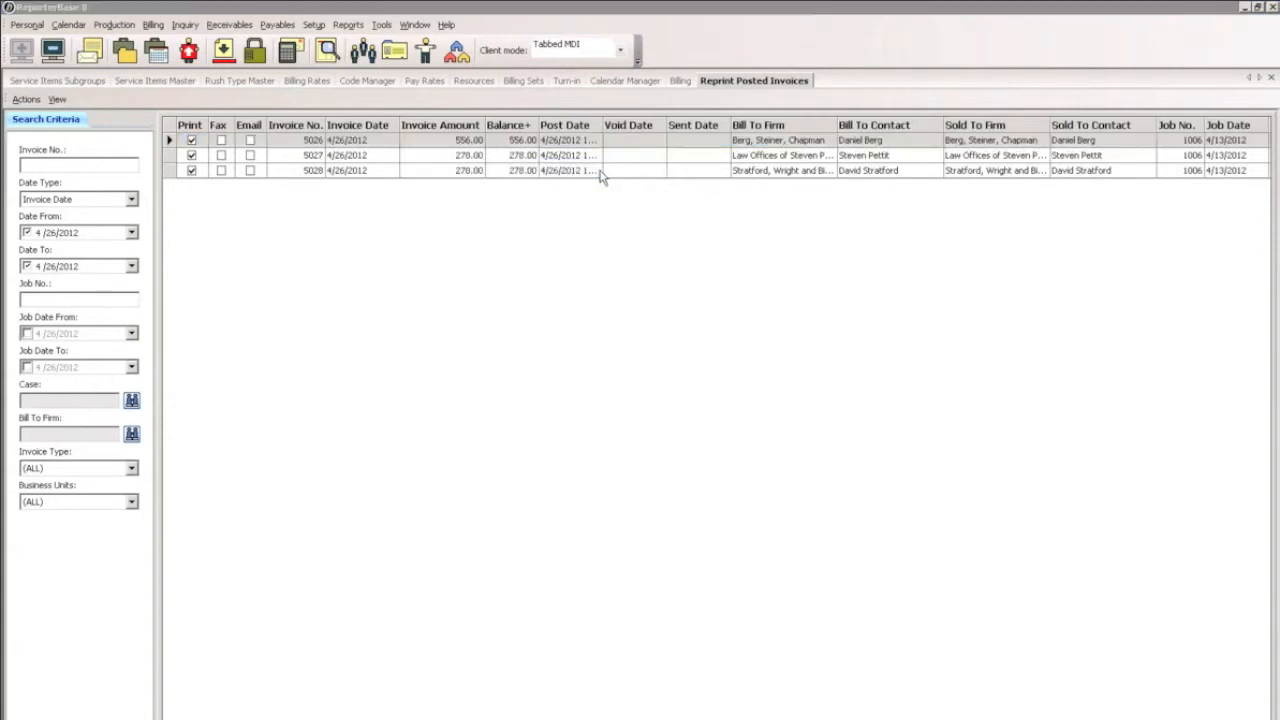